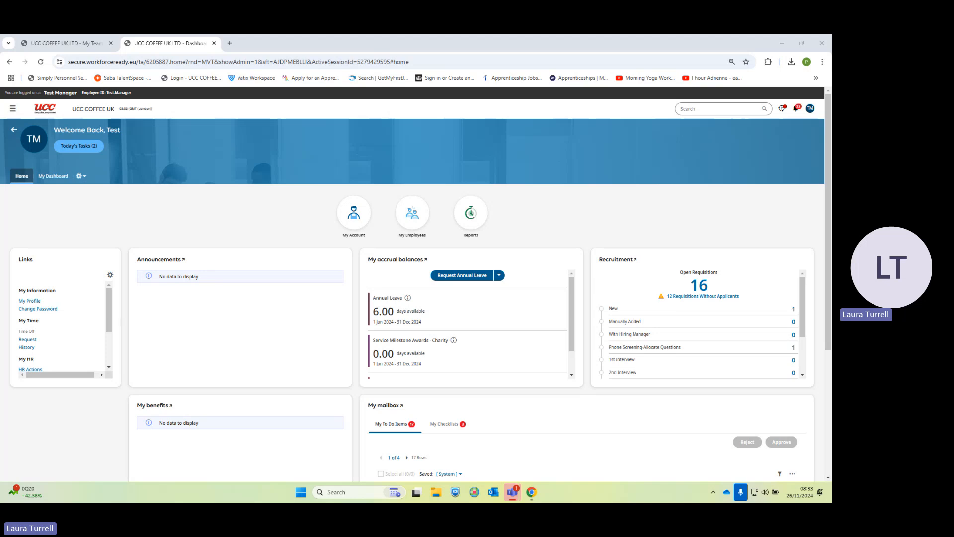
Open the Time Off Requested notification and read which employee requested leave and for what date
click(798, 109)
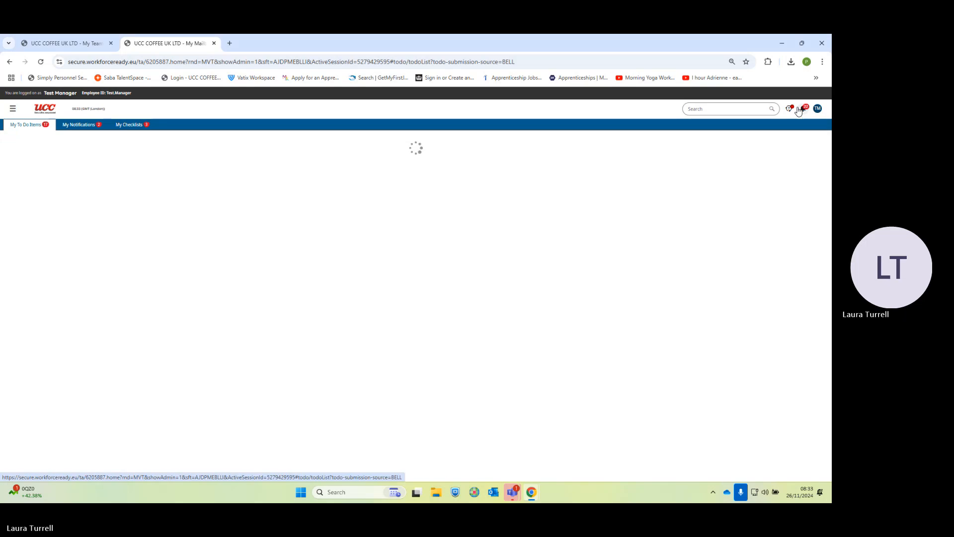
click(79, 126)
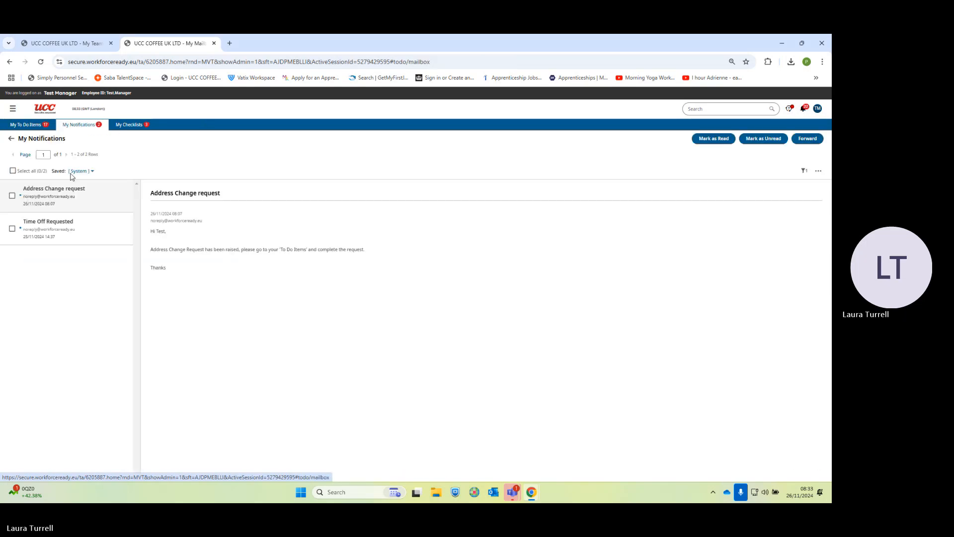
click(66, 222)
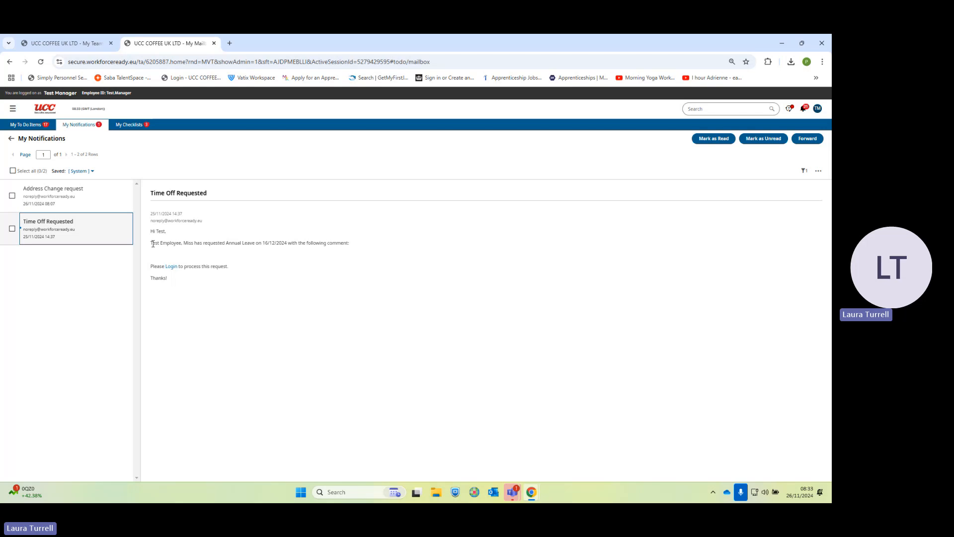
drag(153, 245, 183, 243)
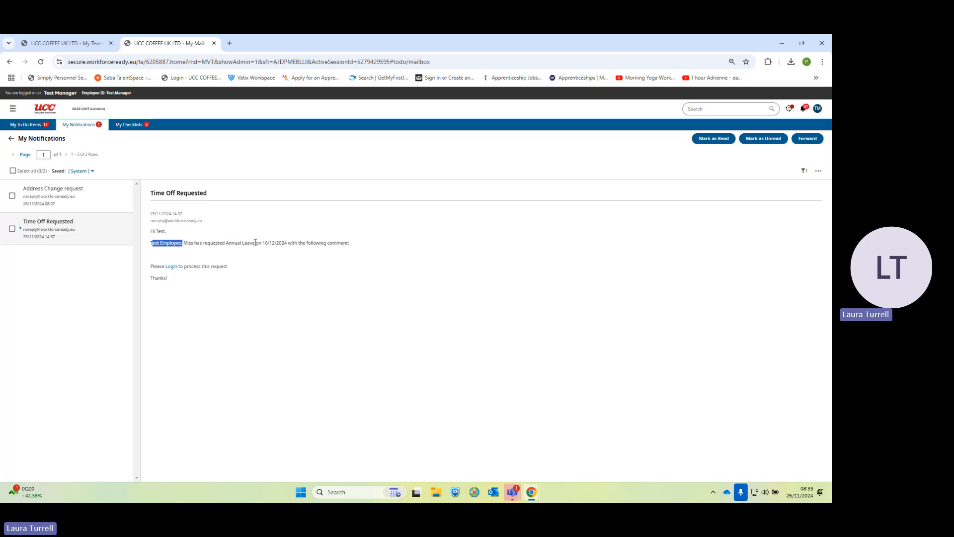
drag(265, 244, 287, 243)
Open the annual leave approval request among the to-do items and review its start date, end date and duration
click(25, 127)
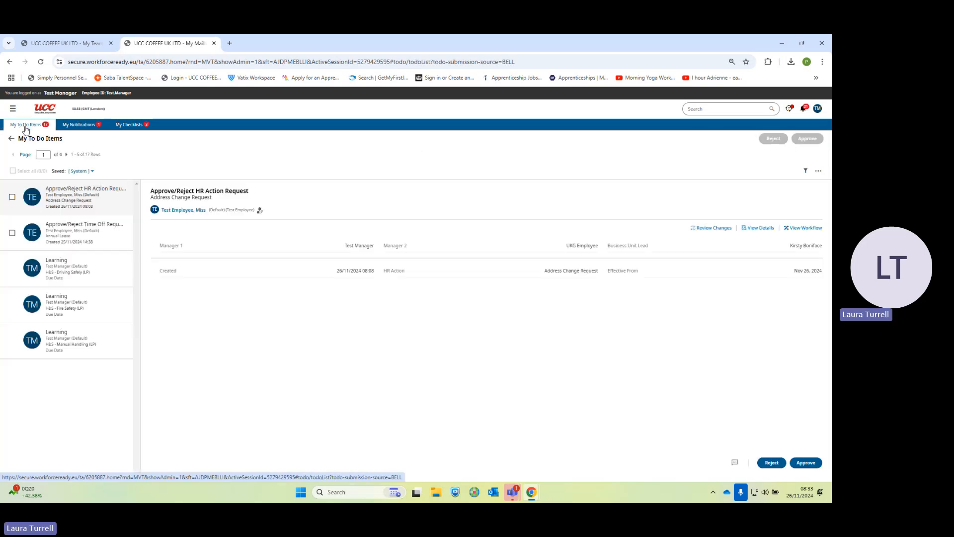
click(49, 232)
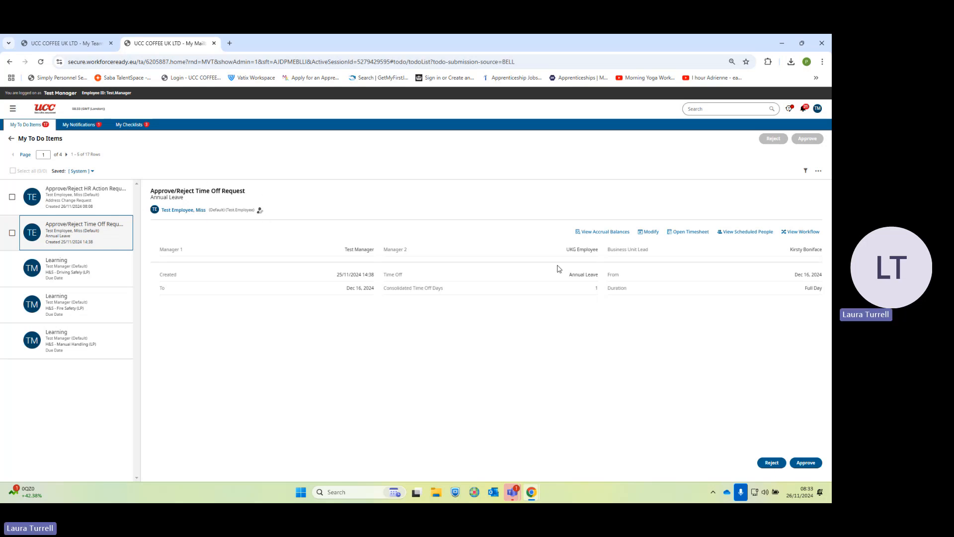
drag(796, 274, 820, 275)
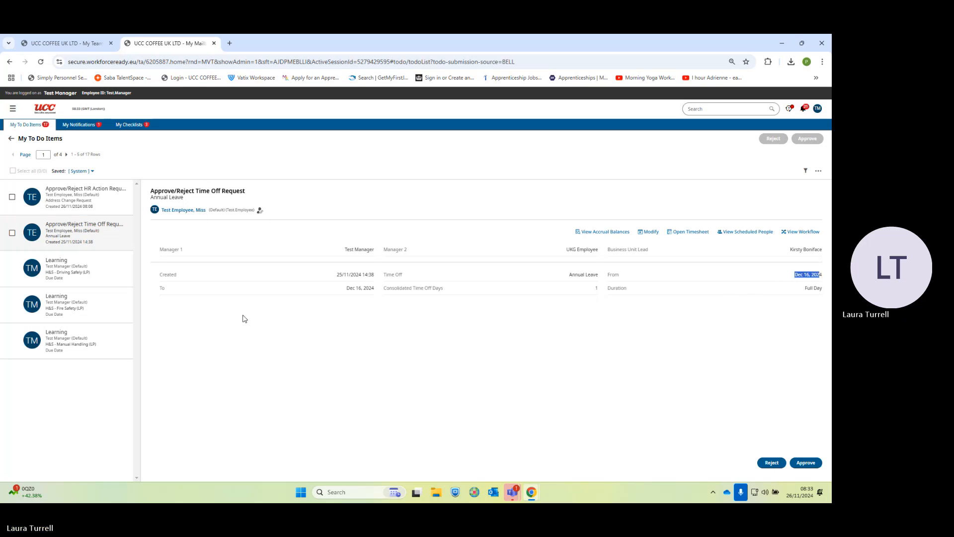
drag(347, 290, 377, 289)
drag(802, 288, 819, 290)
click(675, 324)
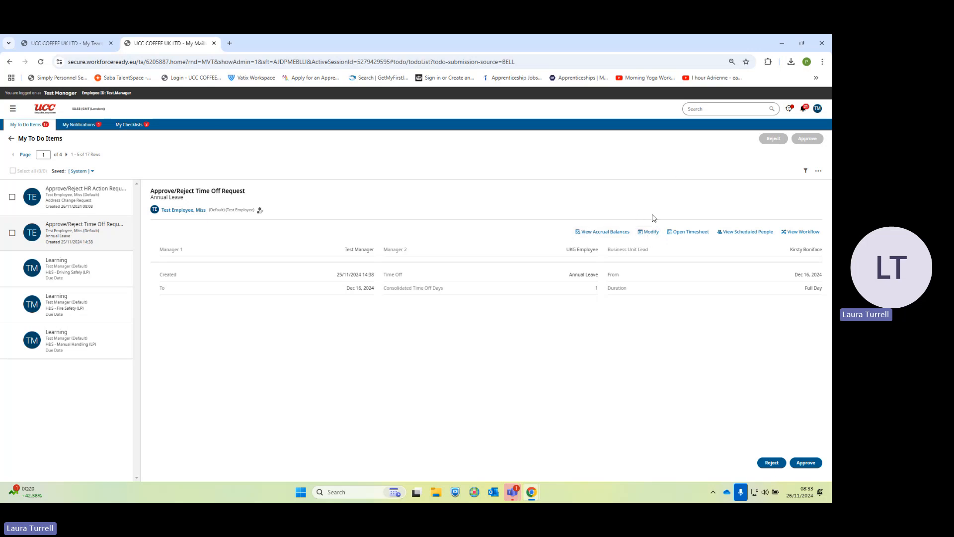
View the leave request's modification form without changing it, and check the employee's accrual balances
click(651, 233)
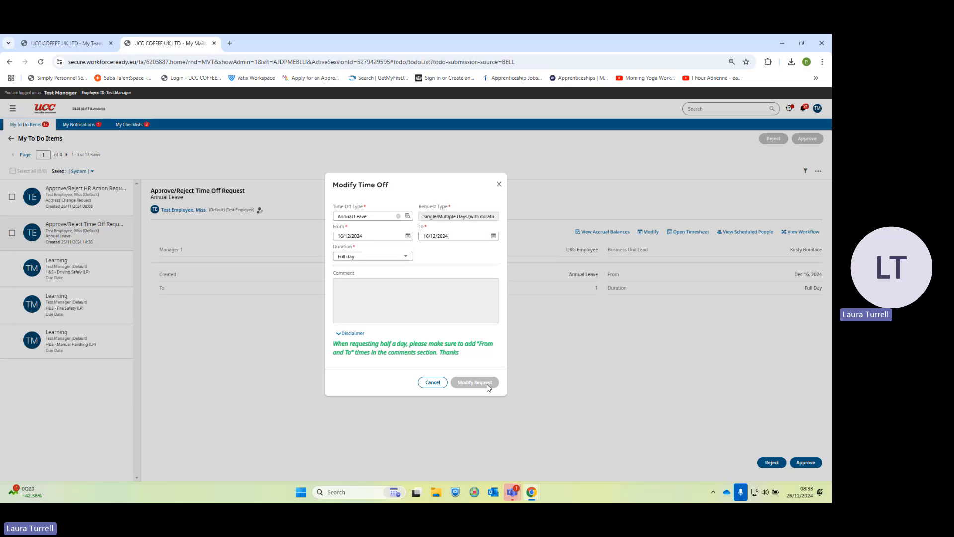
click(433, 382)
click(599, 232)
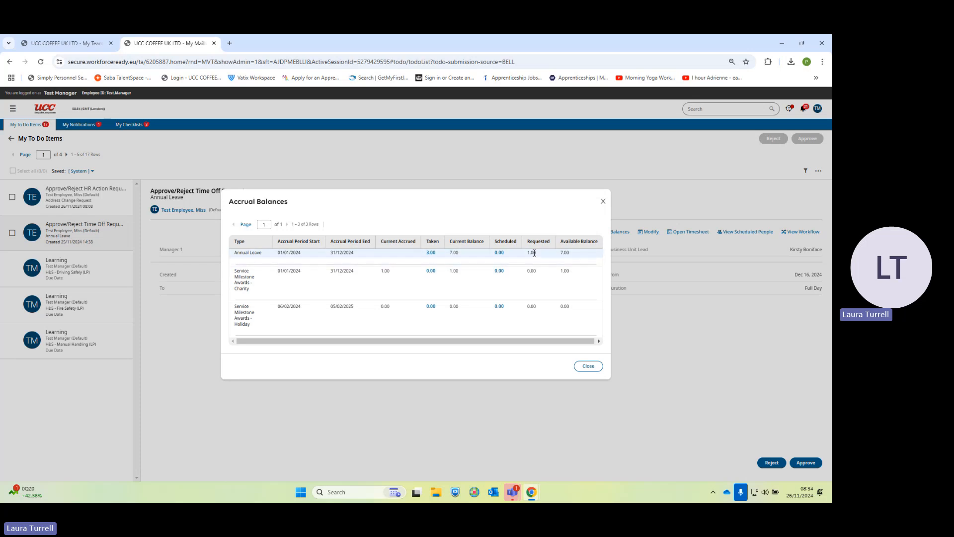
click(588, 366)
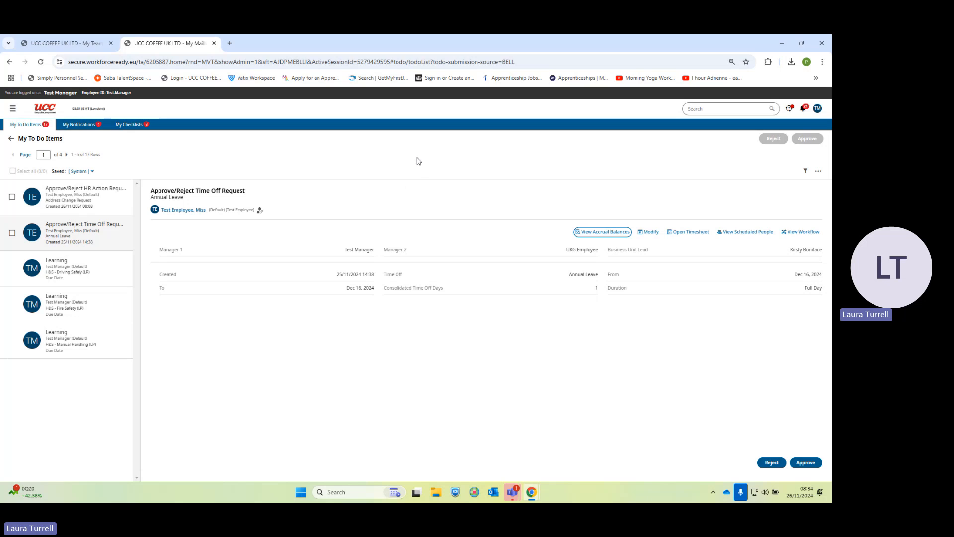
Return to the home page and open the Time Off Calendar by Month report
click(49, 111)
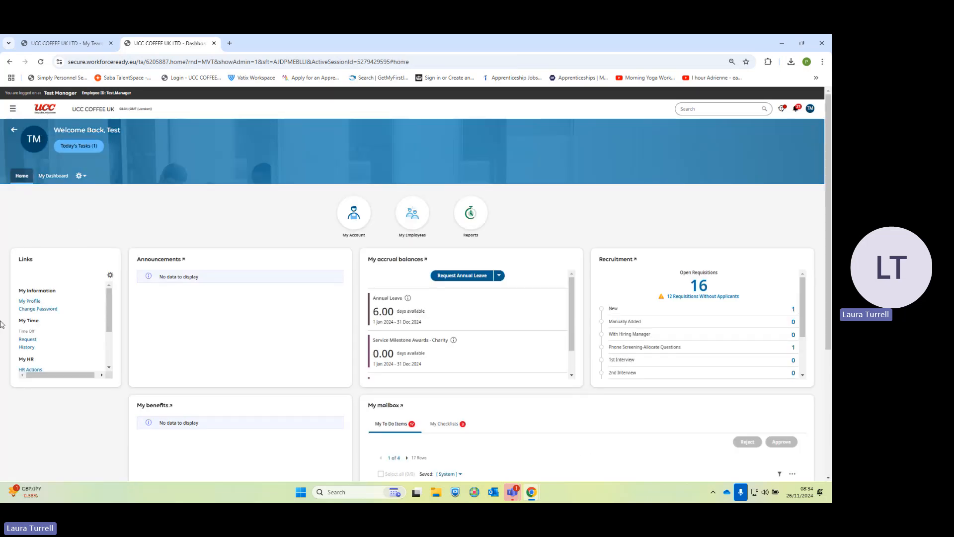
click(109, 343)
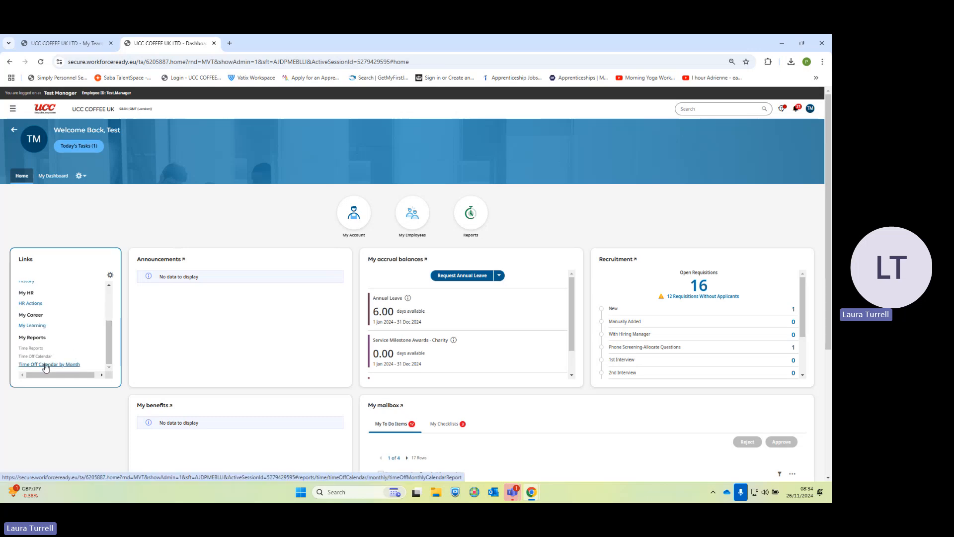
click(45, 365)
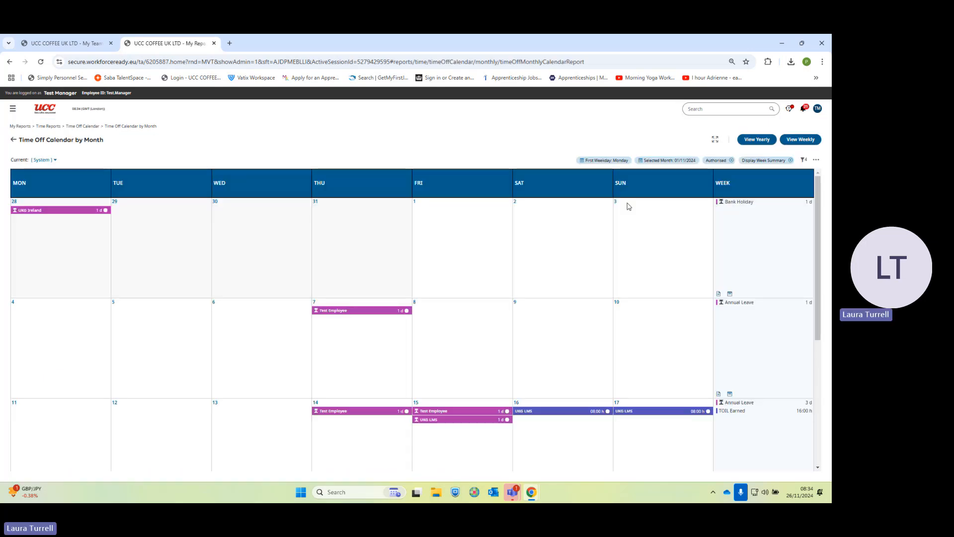
Filter the time off calendar to the month 01/12/2024 and include time off pending approval
click(668, 160)
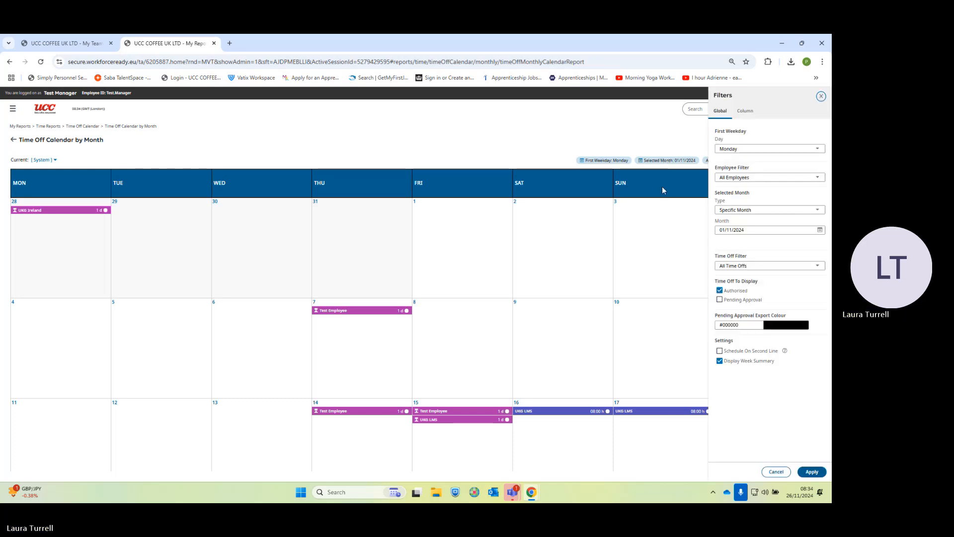
click(820, 230)
click(809, 310)
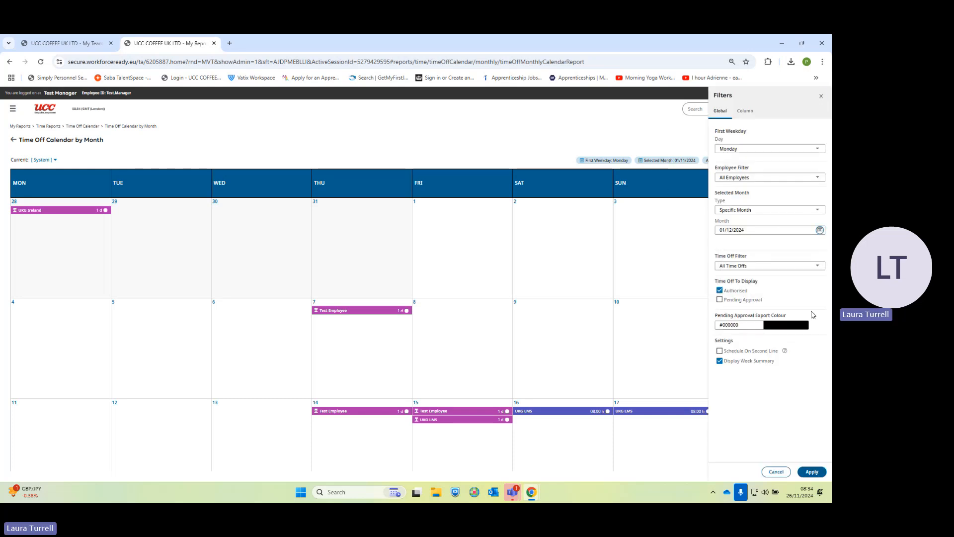
click(720, 300)
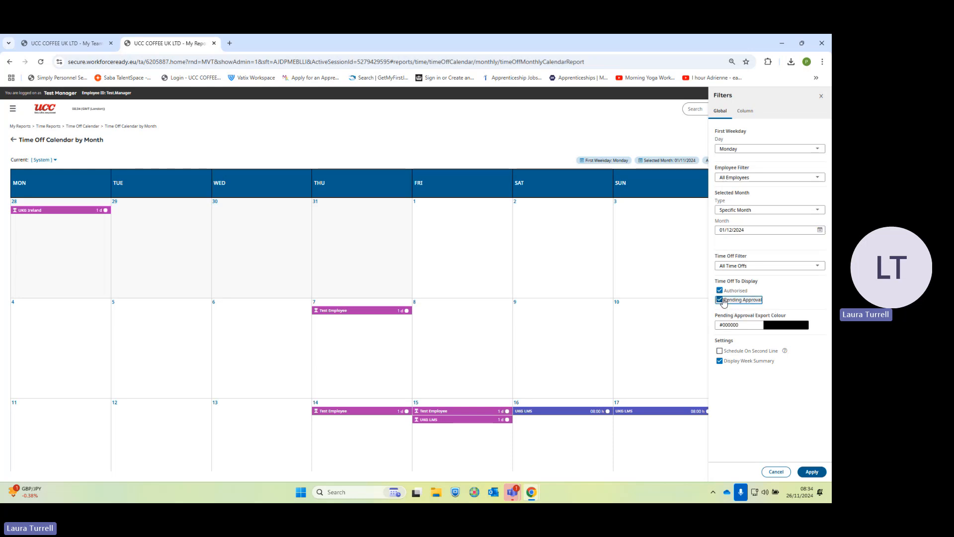
click(812, 471)
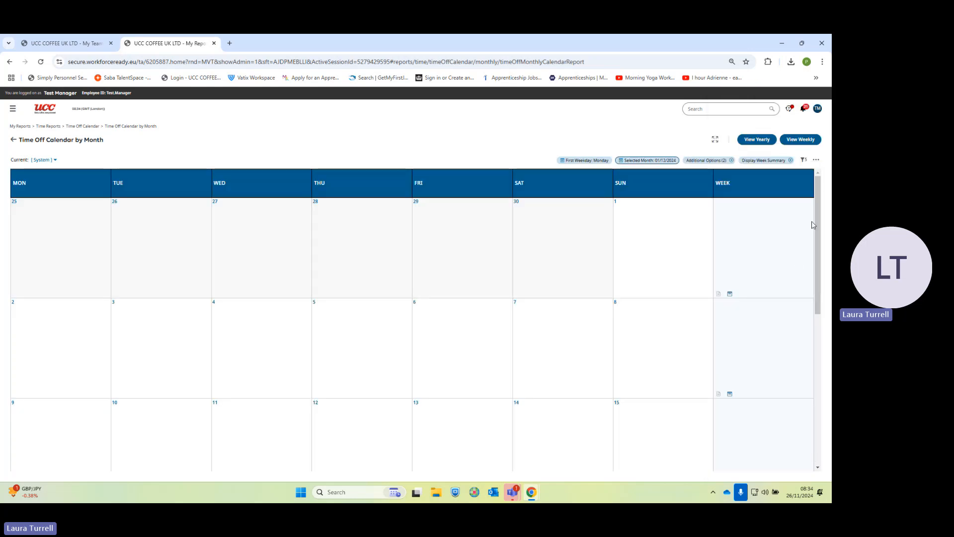
Inspect the pending annual leave entry on 16 December, and return to the home page discarding the calendar changes
drag(819, 226, 816, 304)
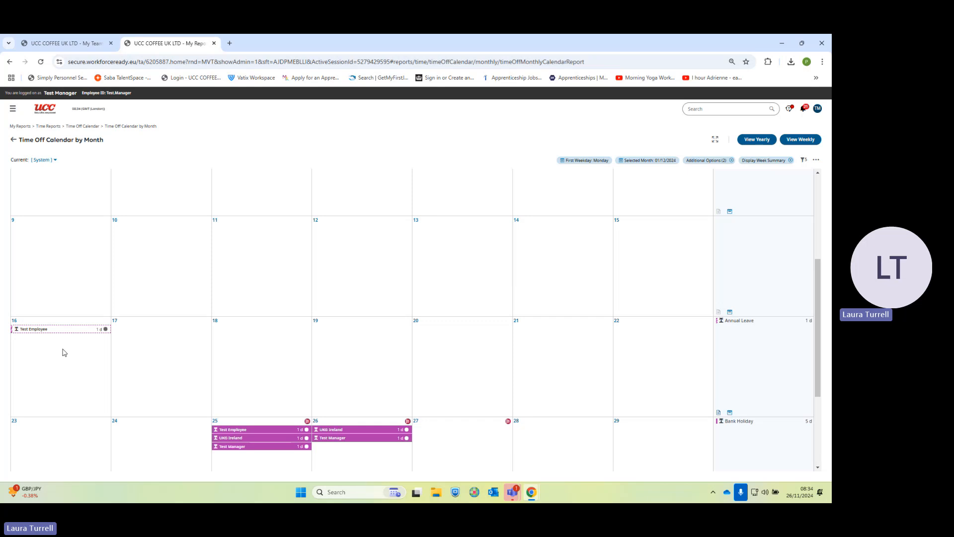
click(82, 331)
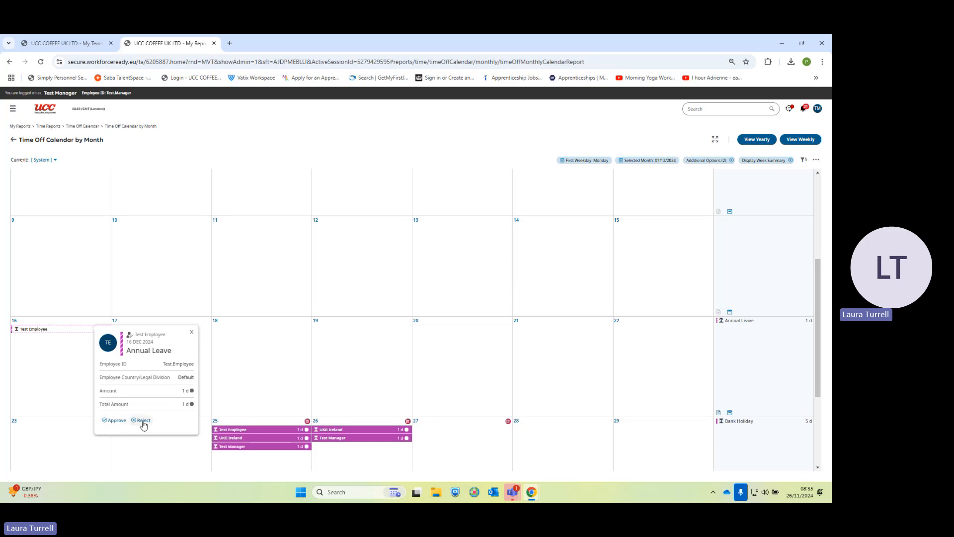
click(49, 111)
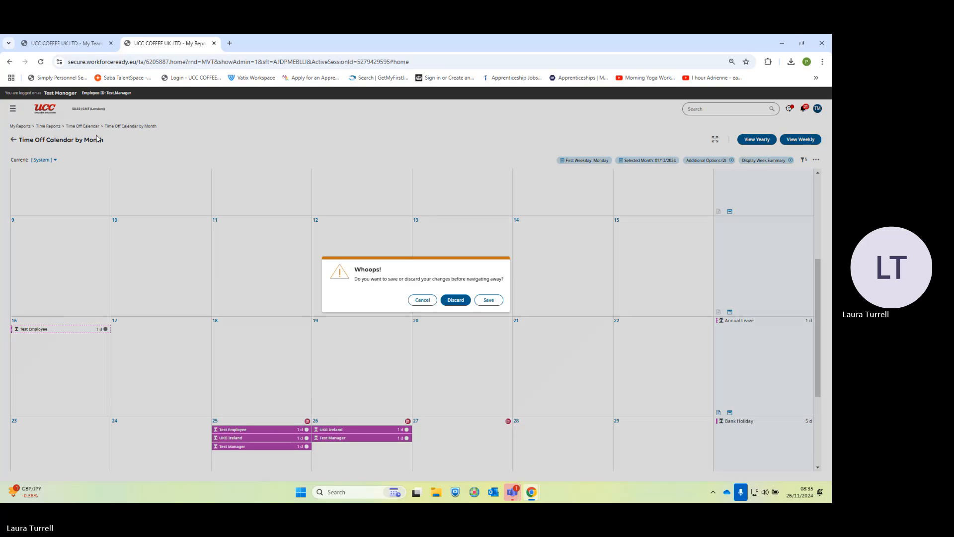
click(455, 301)
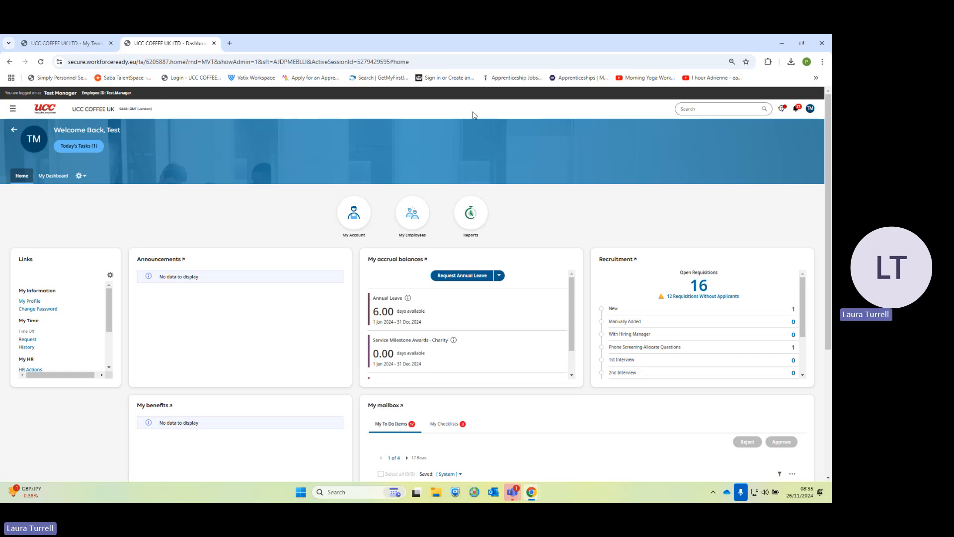
Open the test employee's current timesheet for editing from the list of employee timesheets
click(410, 209)
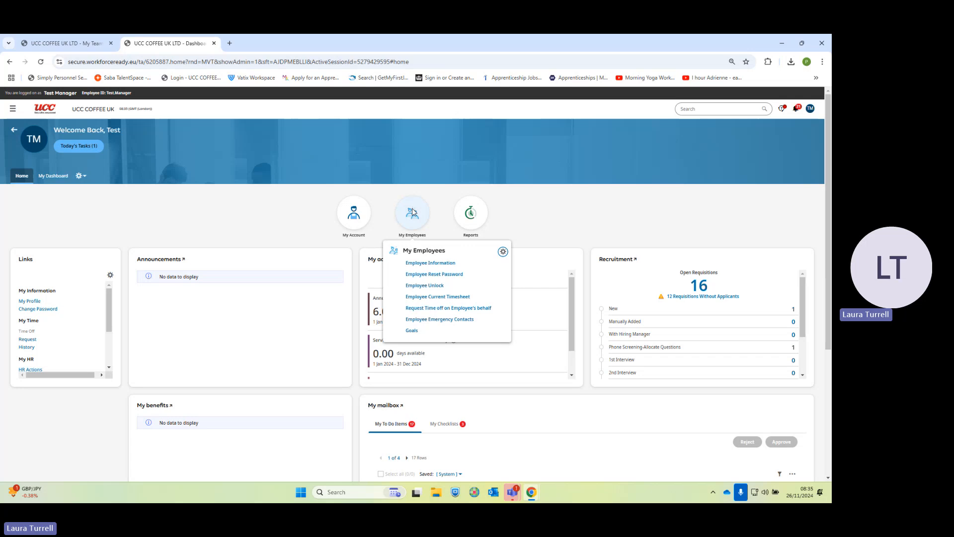
click(450, 298)
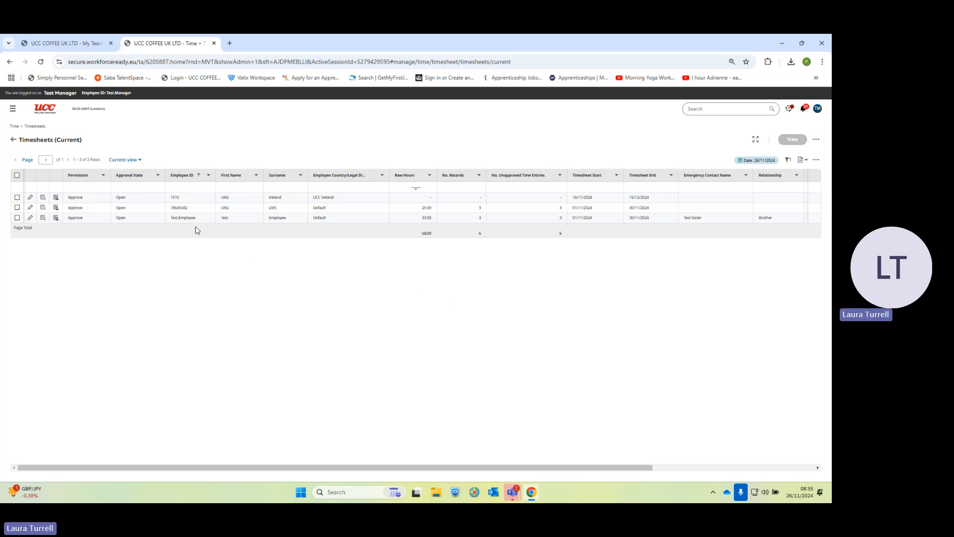
drag(176, 219, 195, 219)
click(30, 219)
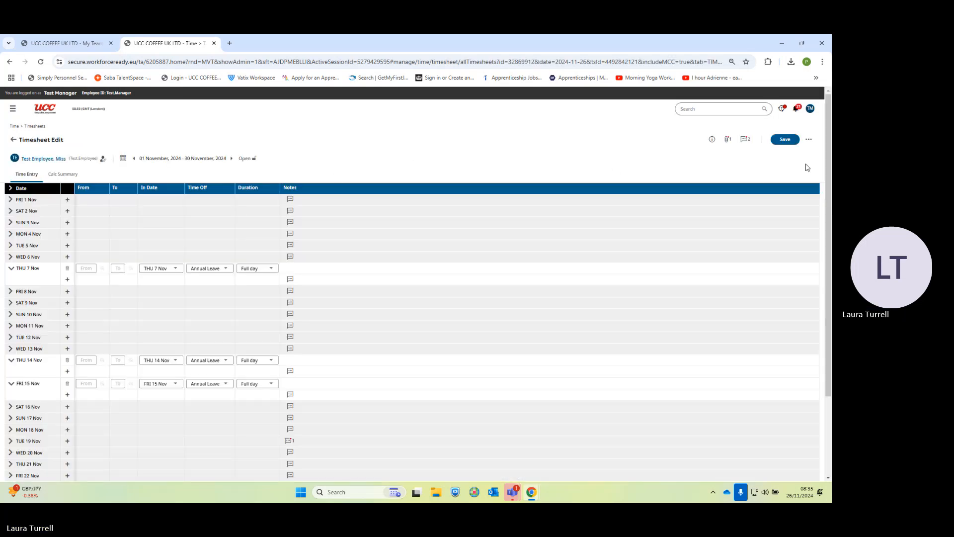
Start a time entry on Sunday 24 November and browse the full list of time off types without choosing one
drag(829, 162, 824, 232)
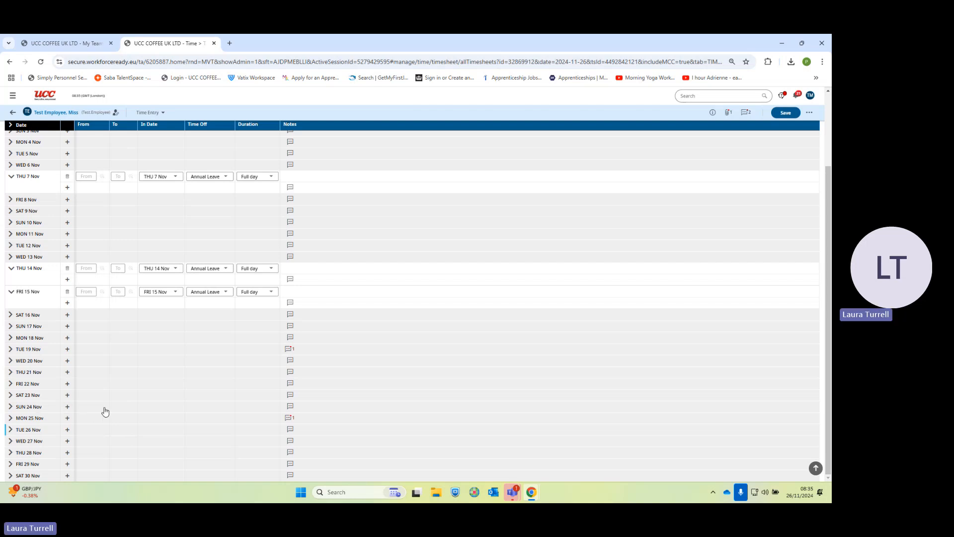
click(201, 411)
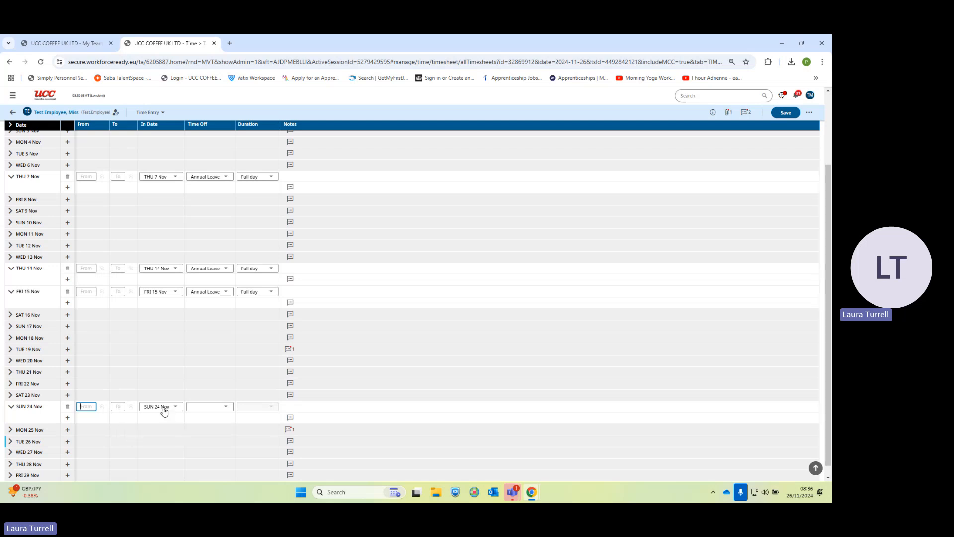
click(226, 408)
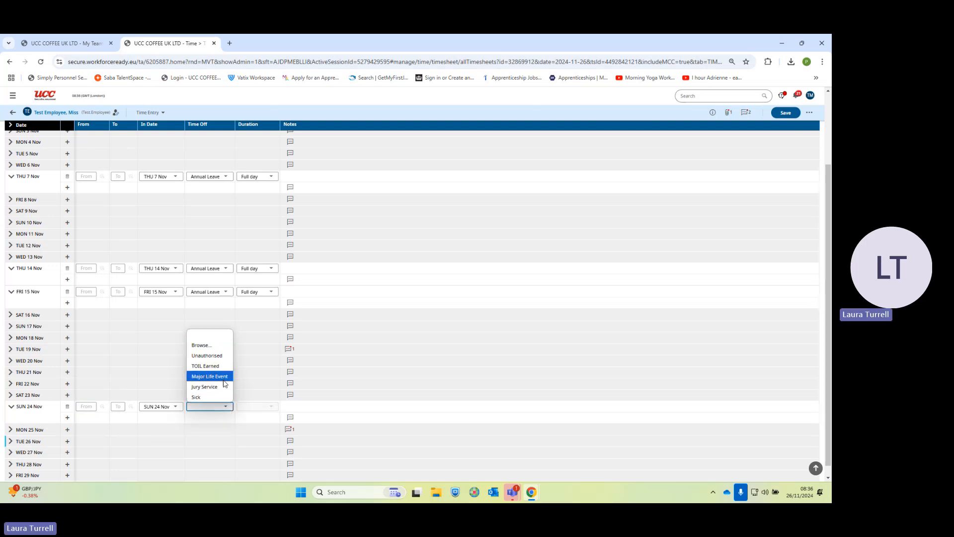
click(217, 347)
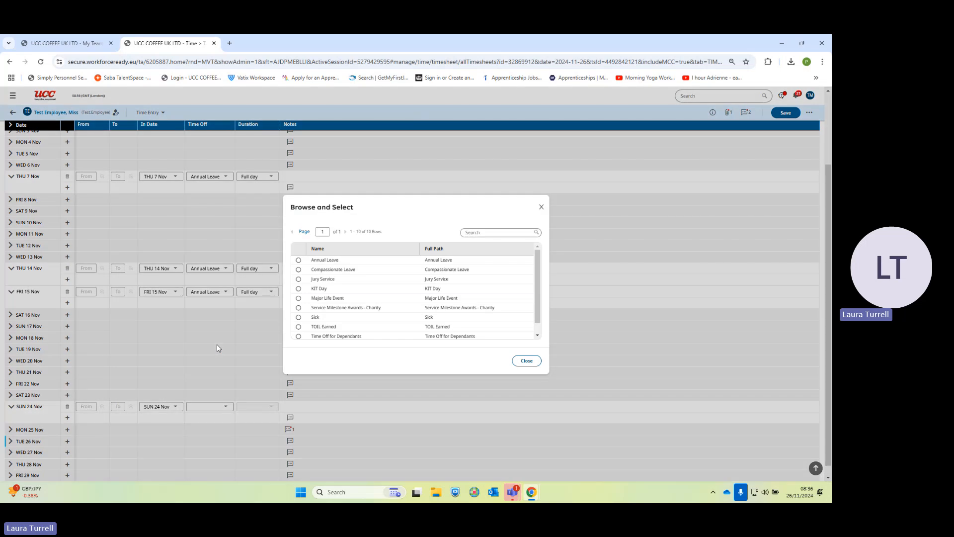
scroll(539, 271, down, 1)
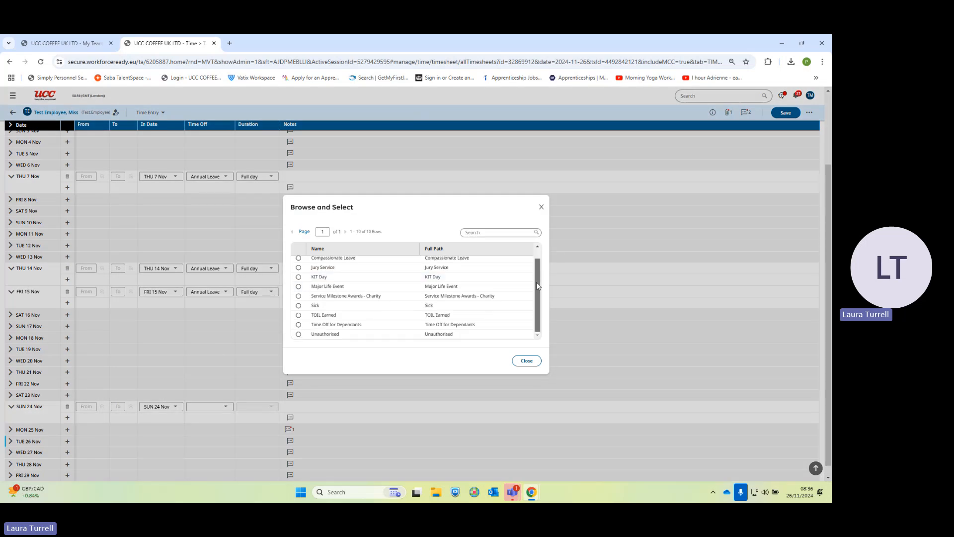
drag(536, 282, 536, 257)
click(527, 361)
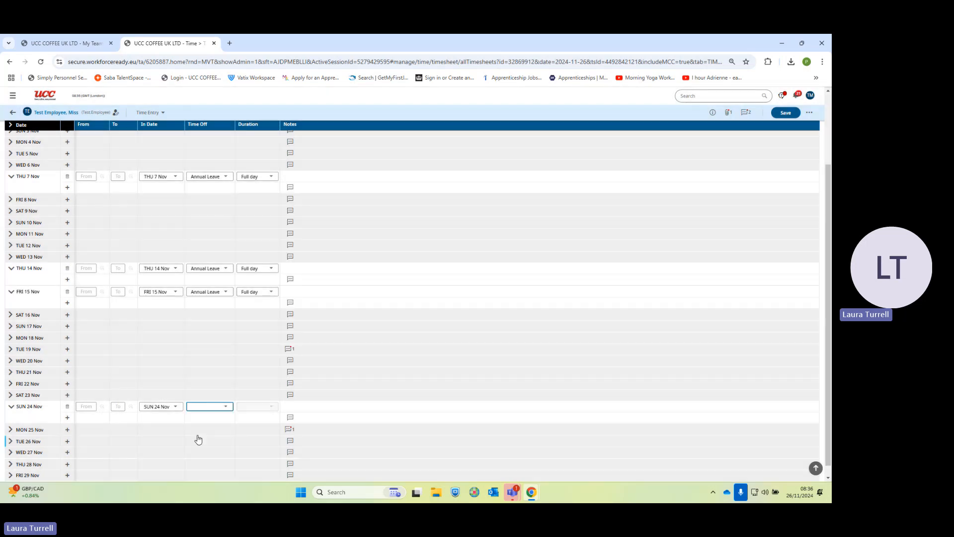
Set the Sunday 24 November entry to TOIL Earned with a duration of Full day
click(226, 406)
click(218, 364)
click(272, 408)
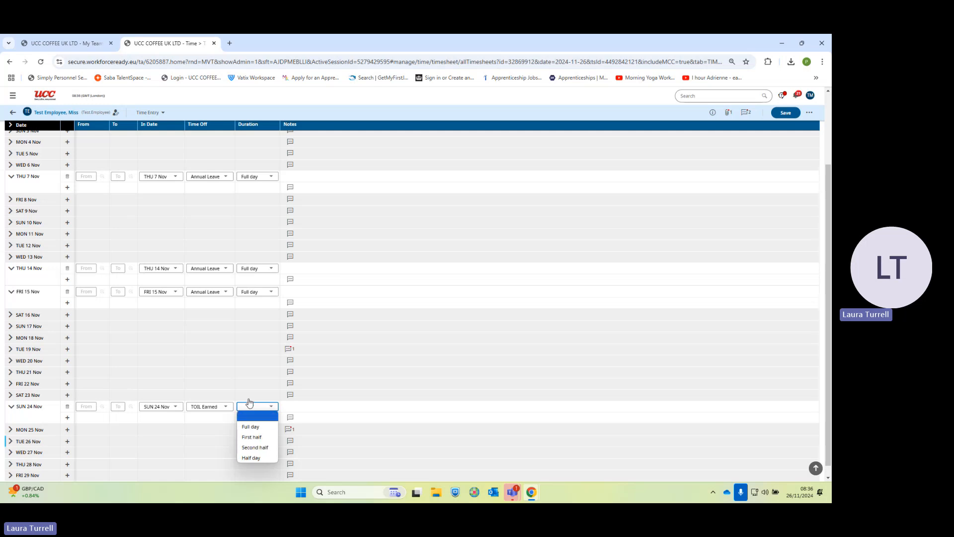
click(265, 426)
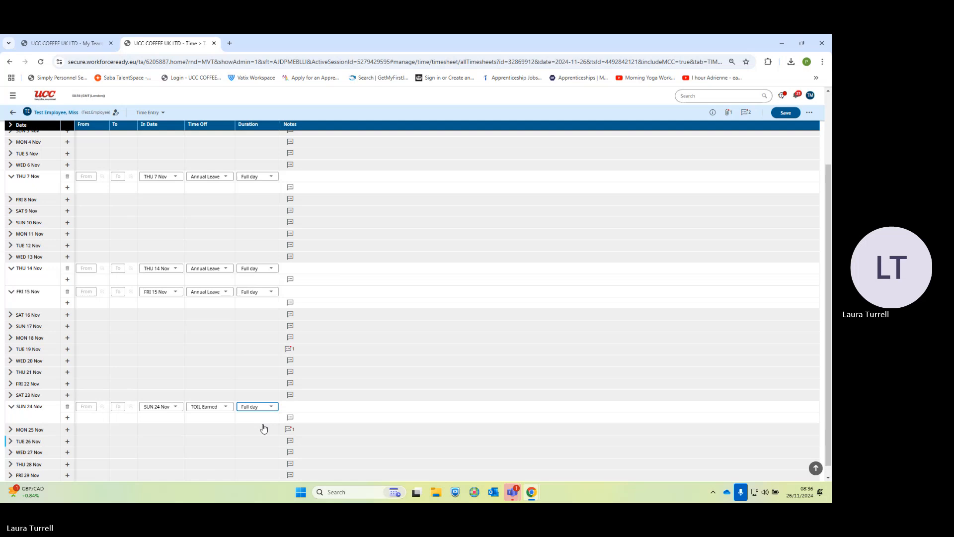
Draft the daily note "Worked at Good Food Event" for Sunday 24 November, and discard it without saving
click(290, 418)
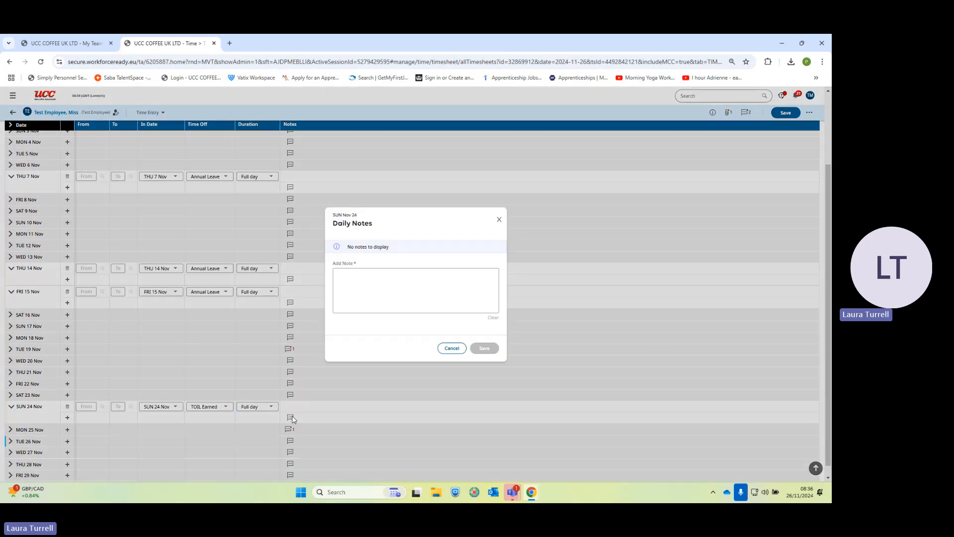
click(379, 293)
text(Worked)
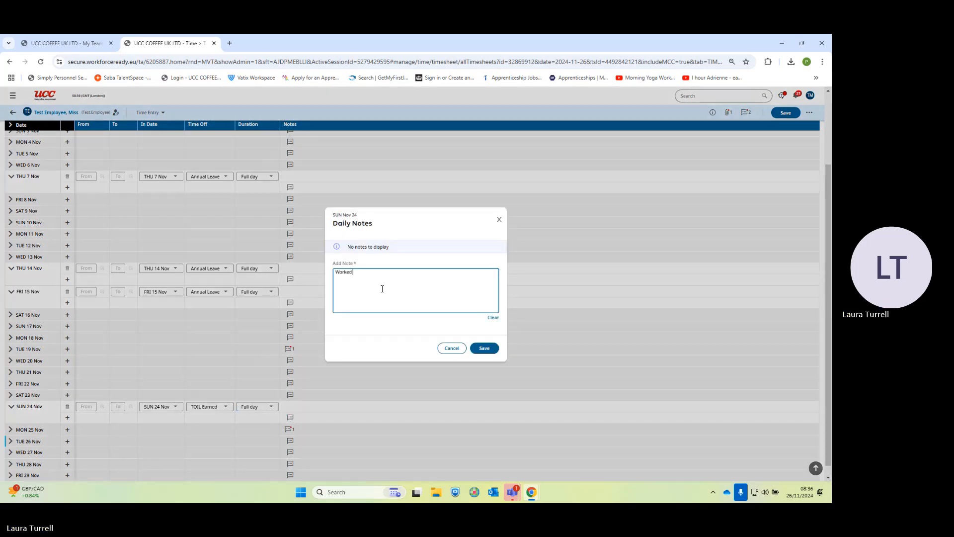
text( at Good Food Event)
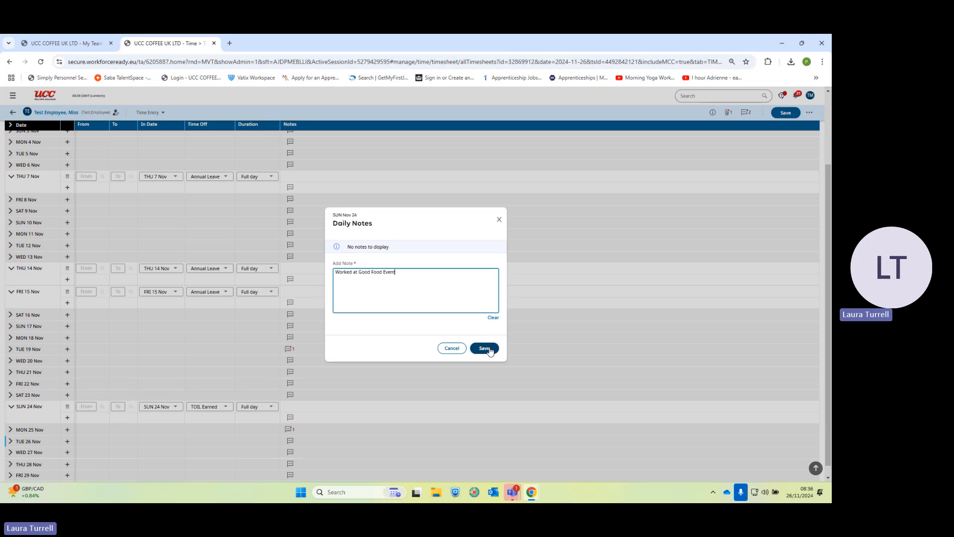
click(457, 349)
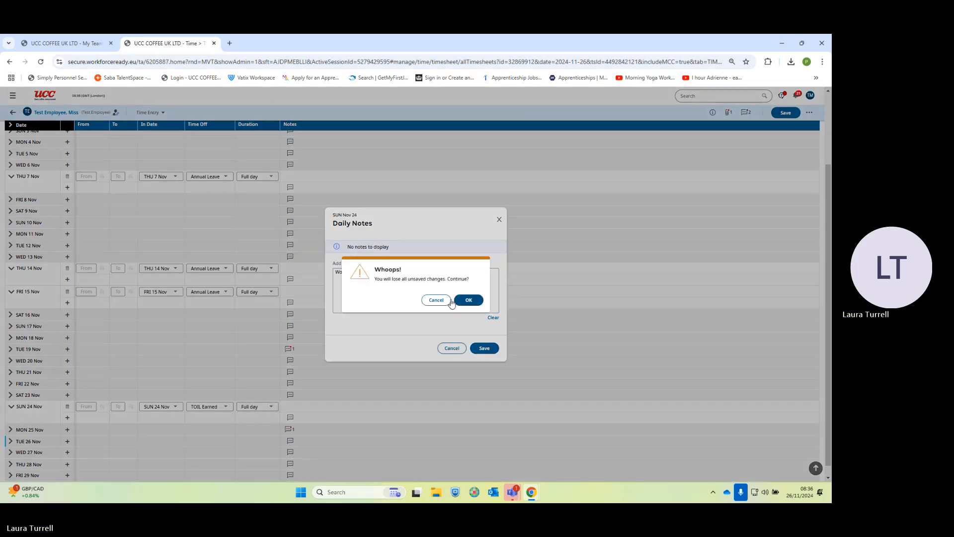
click(470, 300)
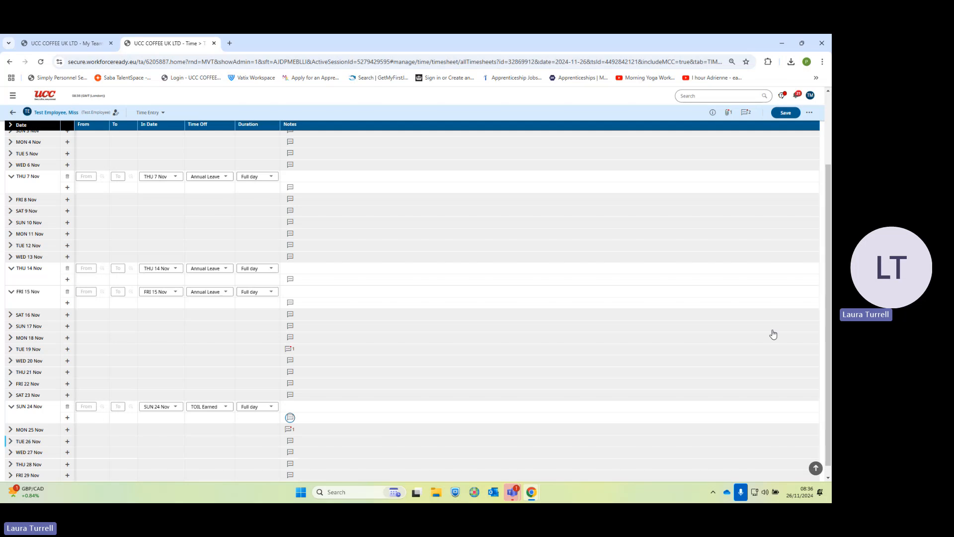
Delete the TOIL Earned entry on Sunday 24 November and add a Sick entry with Full day duration on Tuesday 26 November
scroll(816, 348, down, 1)
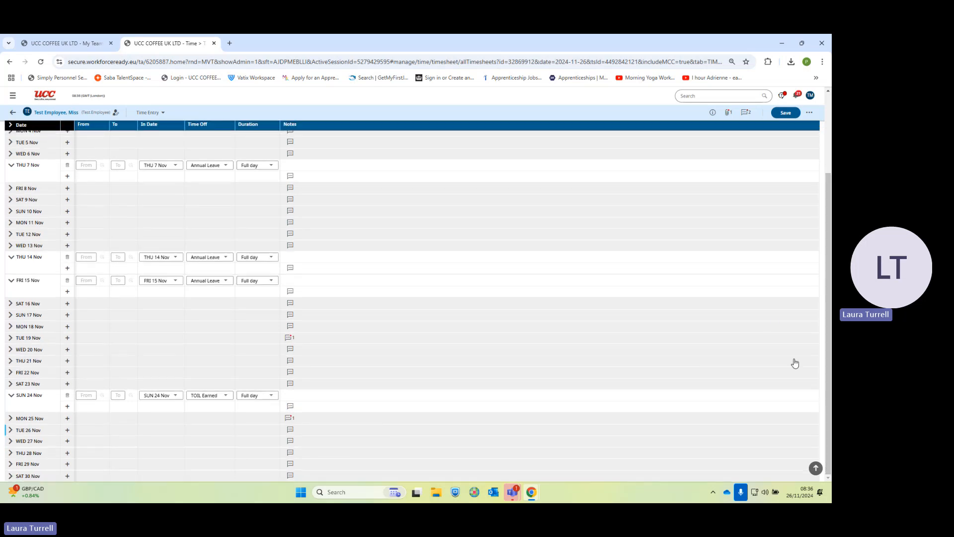
click(68, 397)
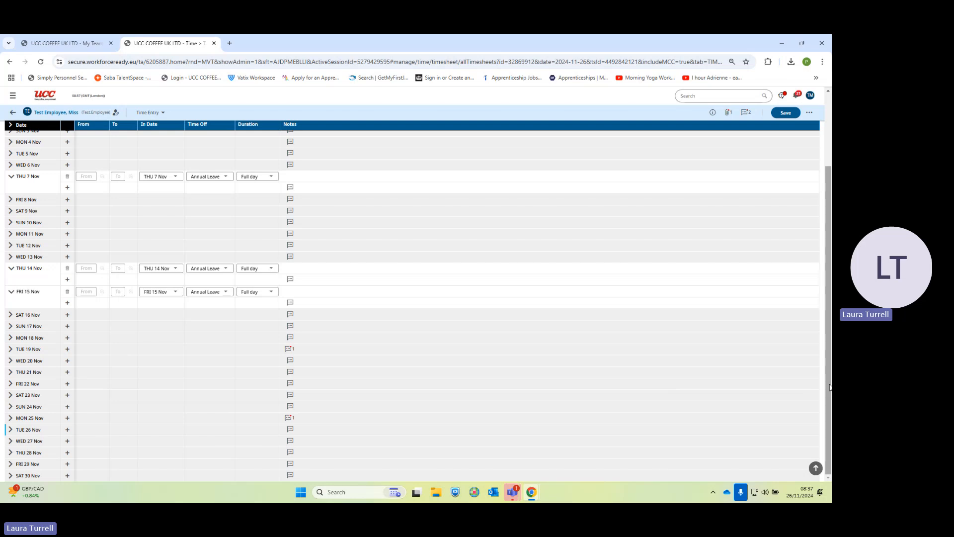
click(68, 430)
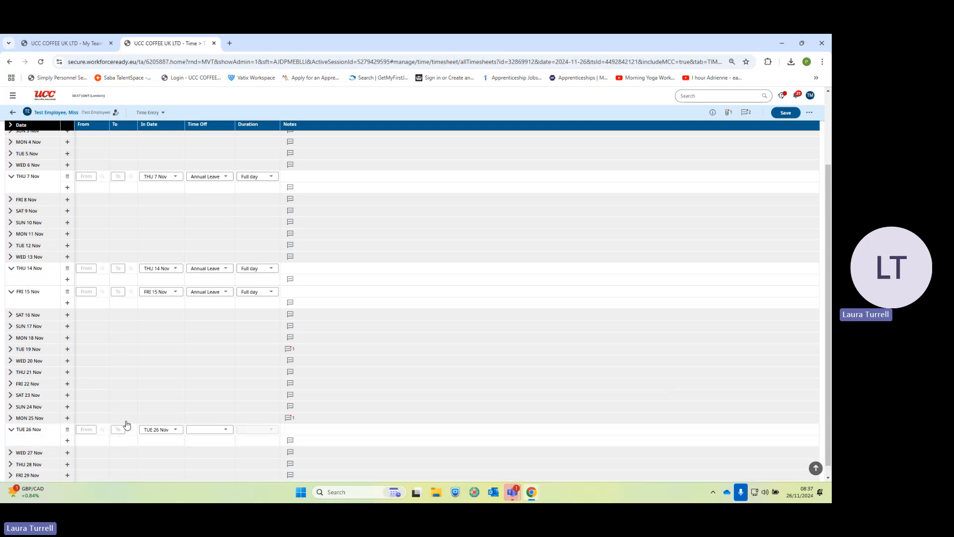
click(230, 434)
click(226, 422)
click(272, 431)
click(274, 391)
Save the daily note "Twisted ankle." on Tuesday 26 November and save the timesheet
click(291, 442)
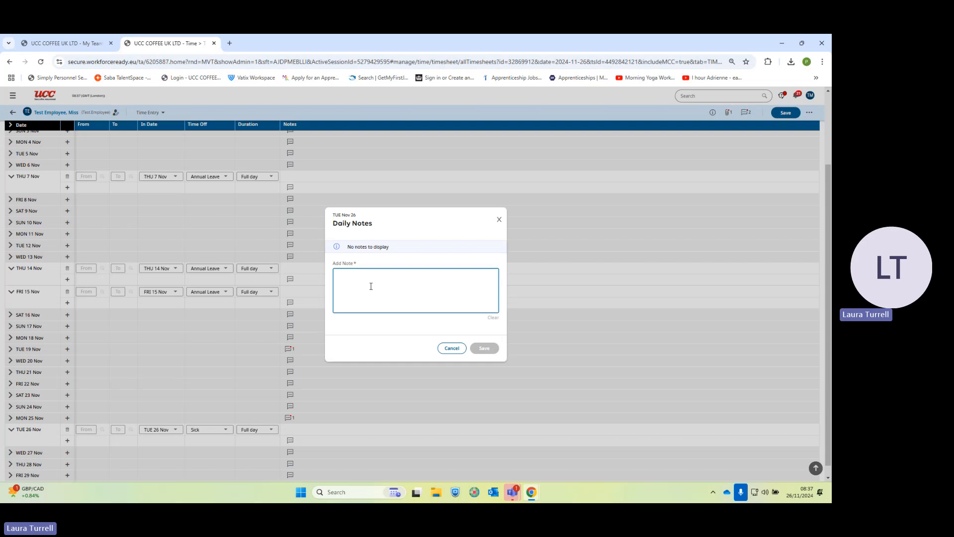
text(Twisted)
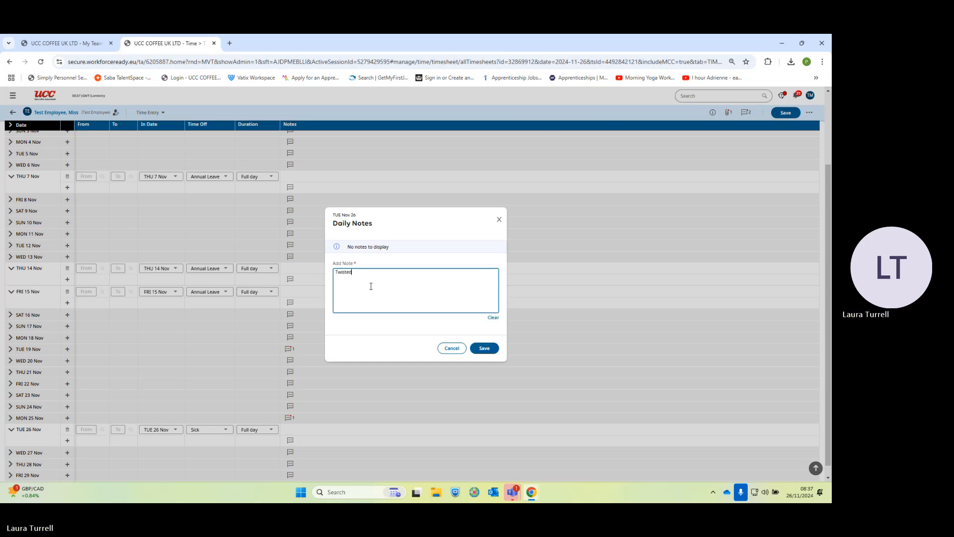
text( ankle.)
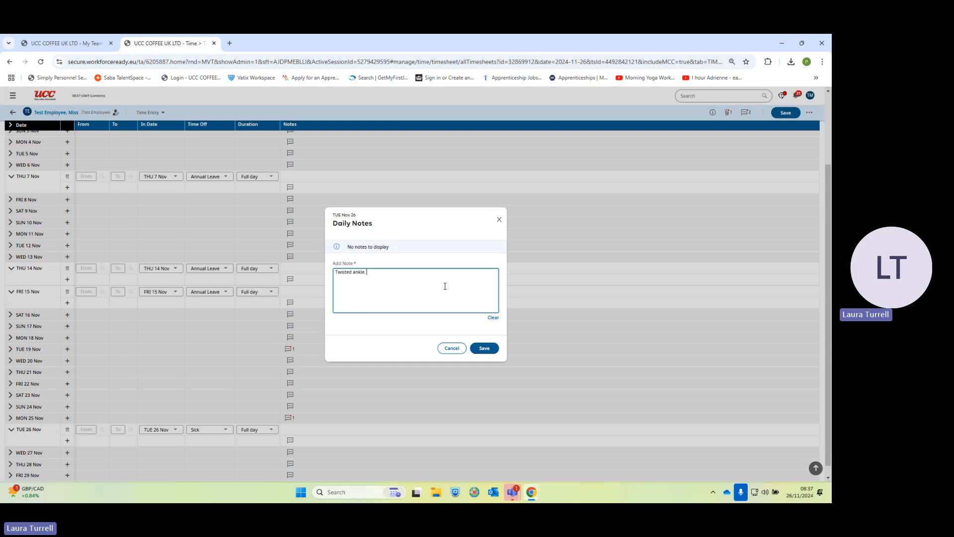
click(484, 349)
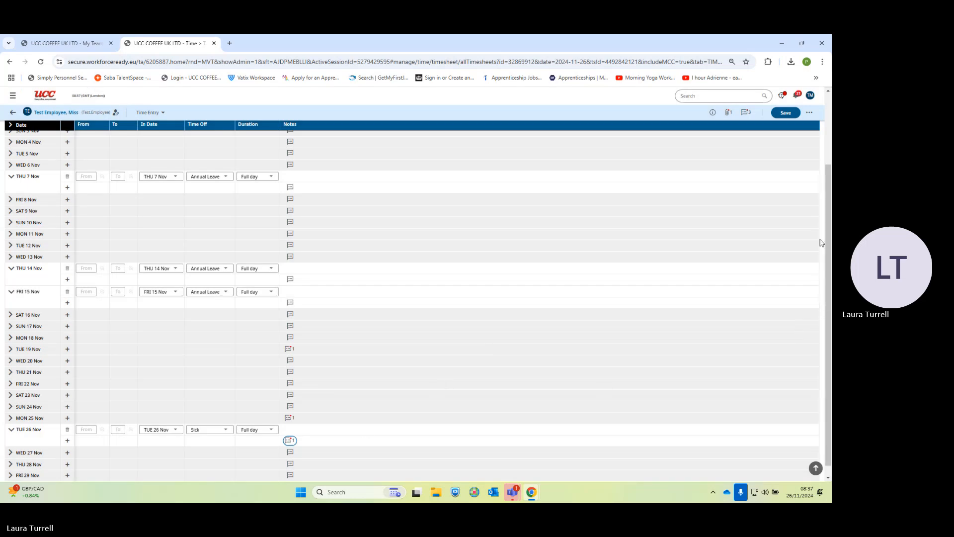
scroll(822, 242, up, 3)
click(784, 139)
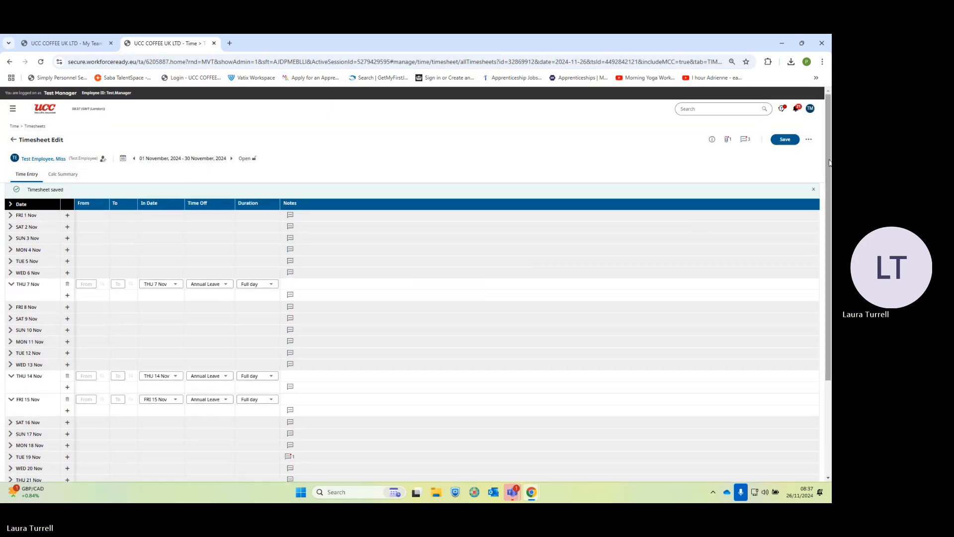
Check the timesheet's supporting documents and the option for uploading a file, and close them without adding anything
drag(829, 165, 828, 283)
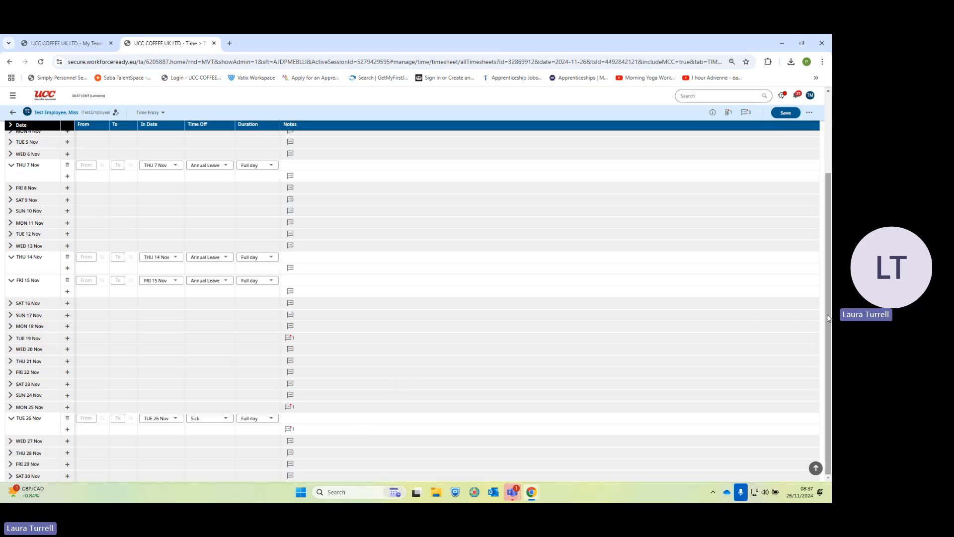
drag(827, 314, 829, 245)
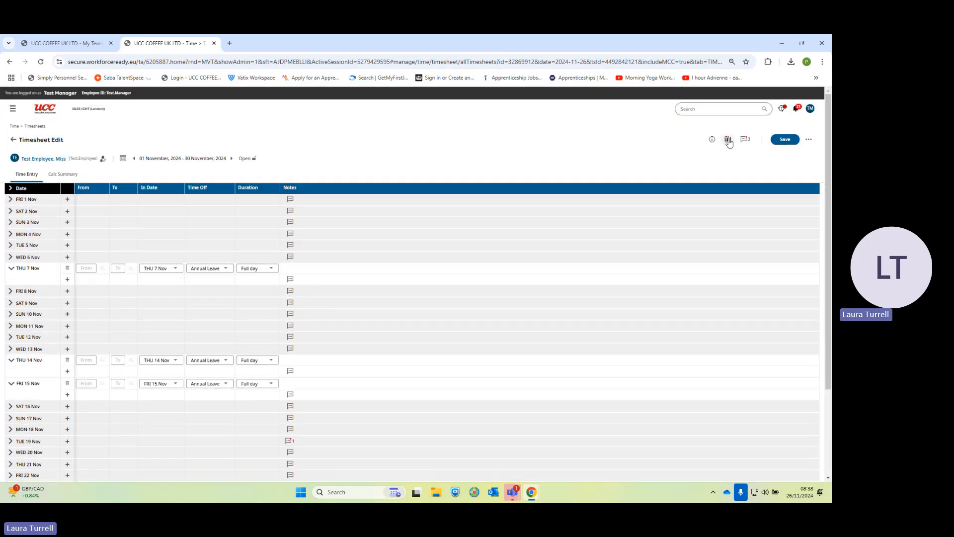
click(729, 141)
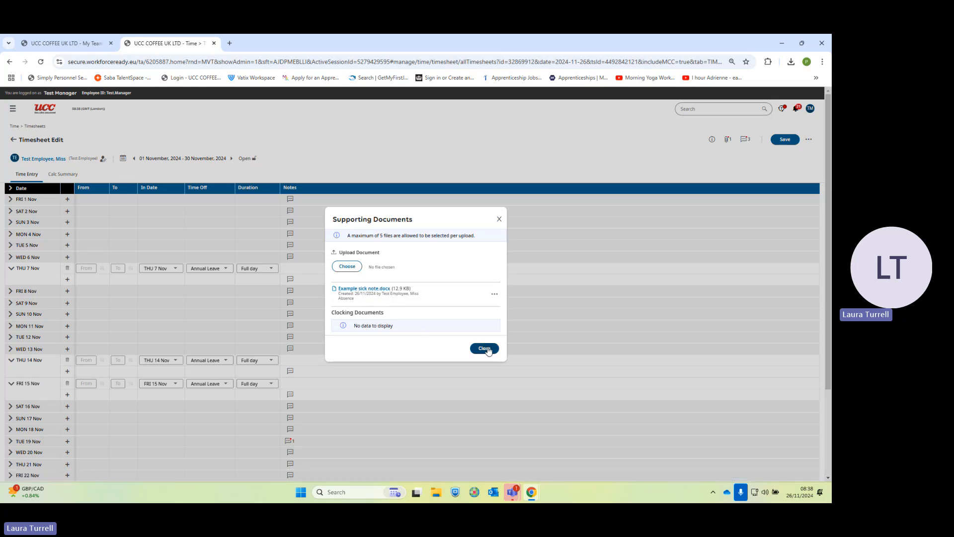
click(349, 267)
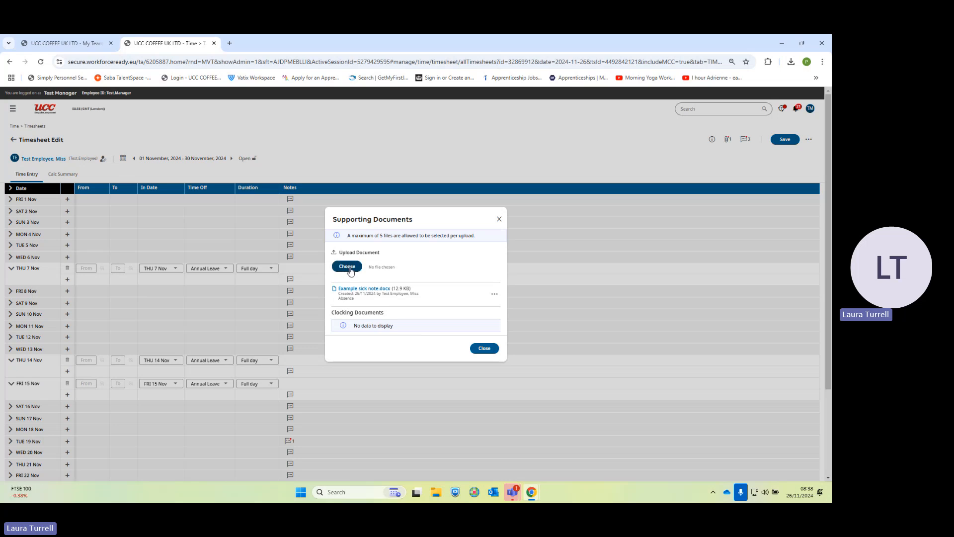
click(484, 348)
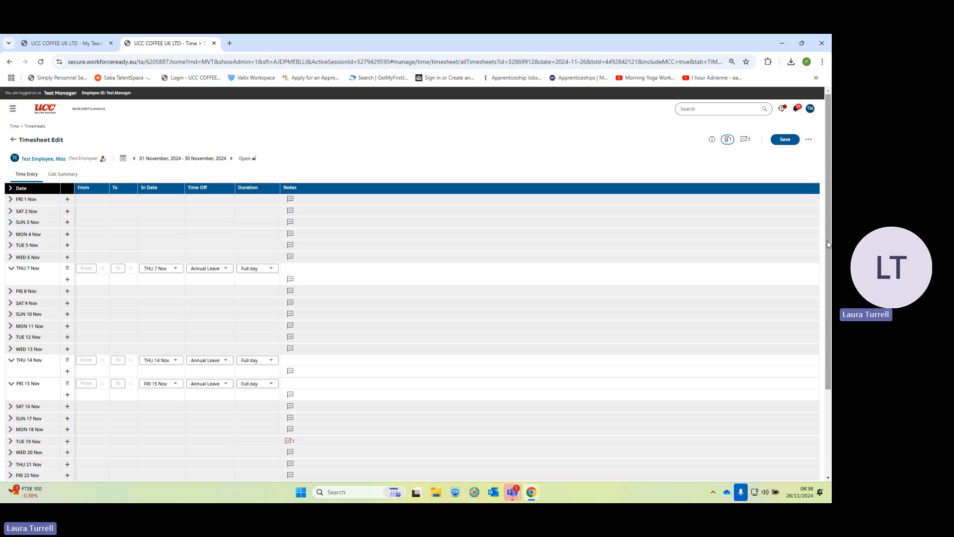
Add a time entry on Wednesday 27 November with time off type Sick and duration Full day
scroll(824, 239, down, 3)
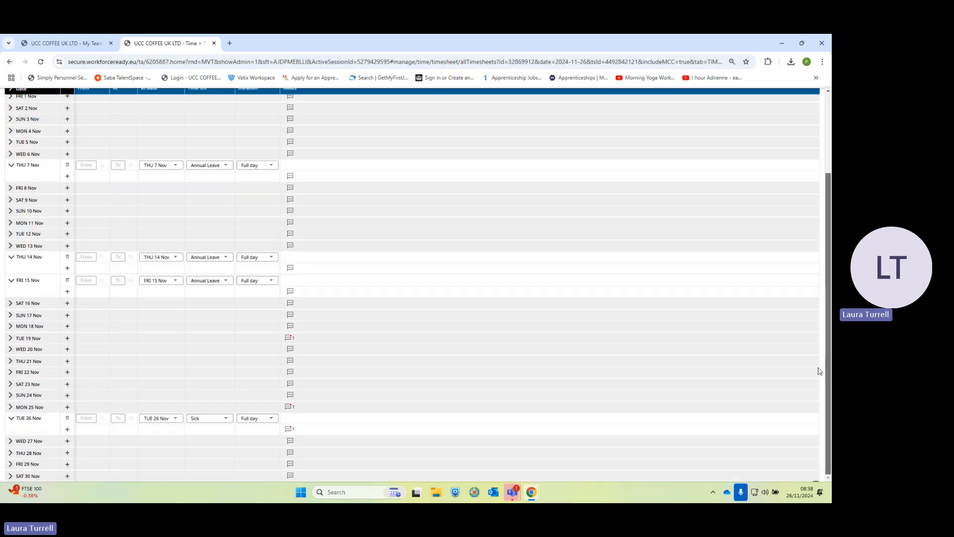
click(102, 445)
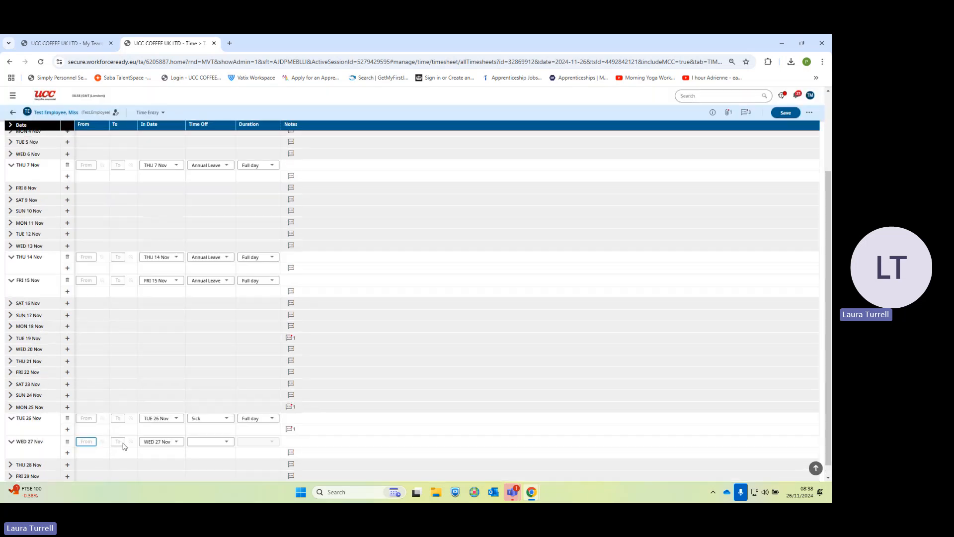
click(217, 442)
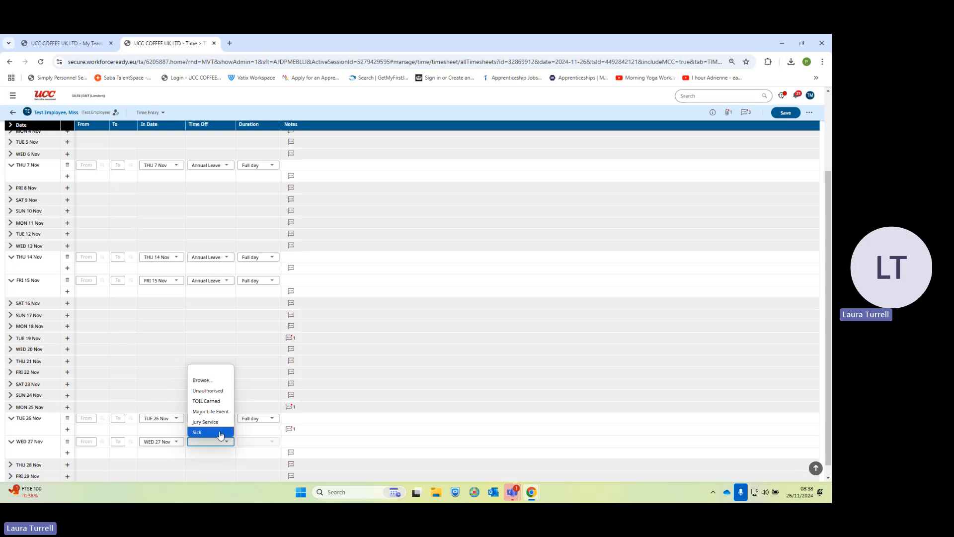
click(220, 433)
click(270, 441)
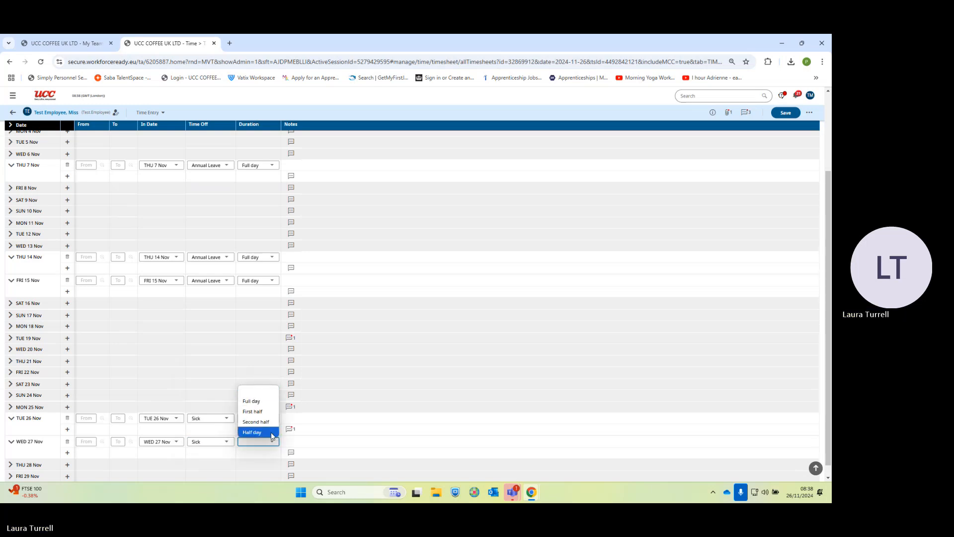
click(270, 401)
Add a time entry on Thursday 28 November with time off type Sick and duration Full day
click(103, 469)
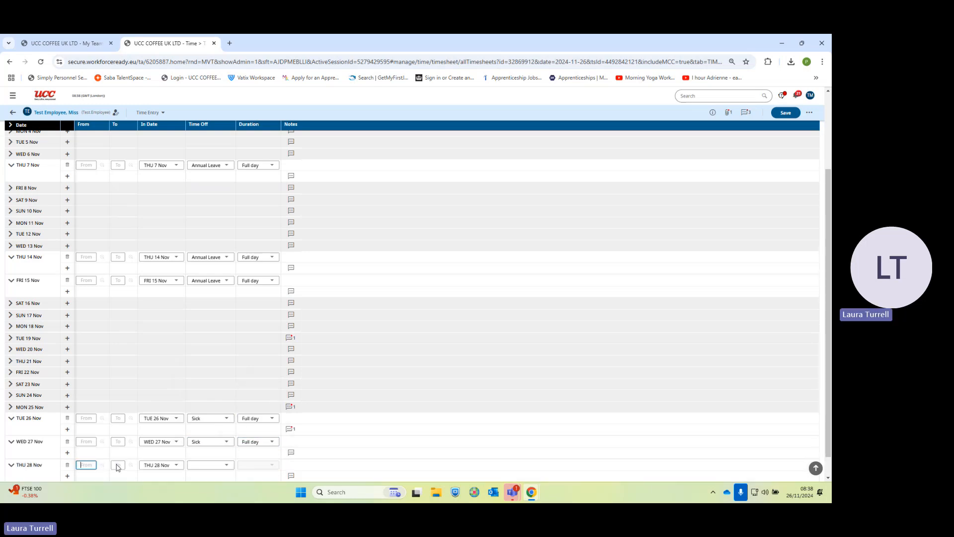
click(215, 465)
click(214, 458)
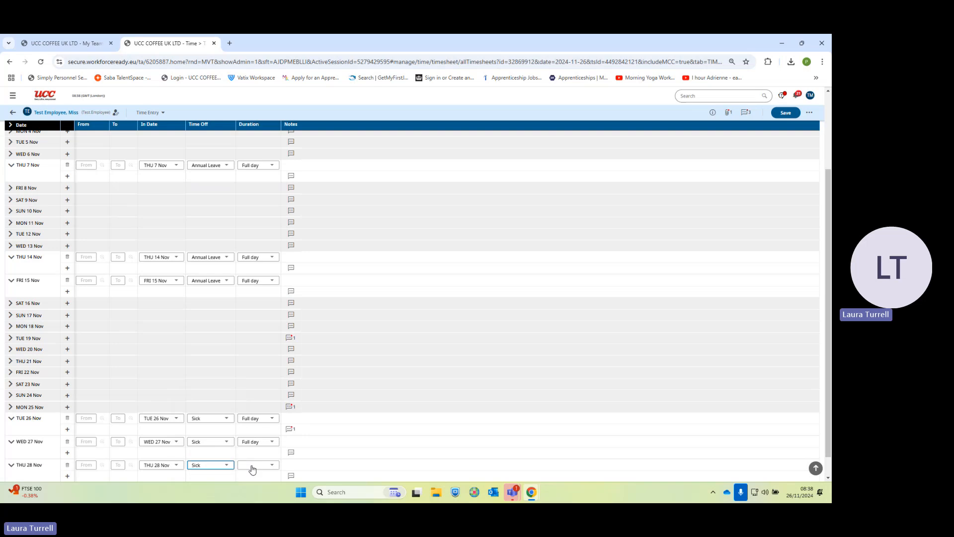
click(258, 466)
click(271, 426)
drag(827, 321, 826, 343)
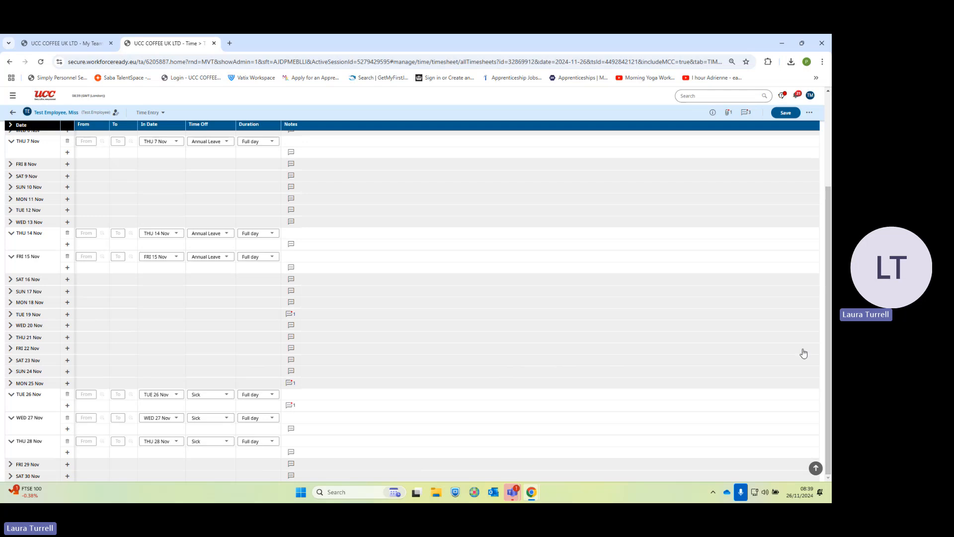
Go to the team's HR Actions page, discarding the unsaved timesheet changes
click(13, 95)
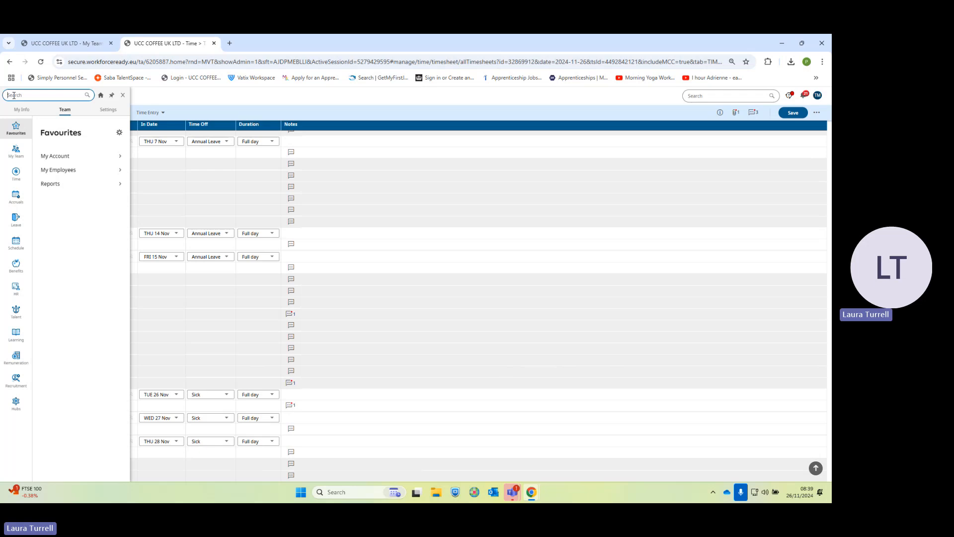
click(67, 114)
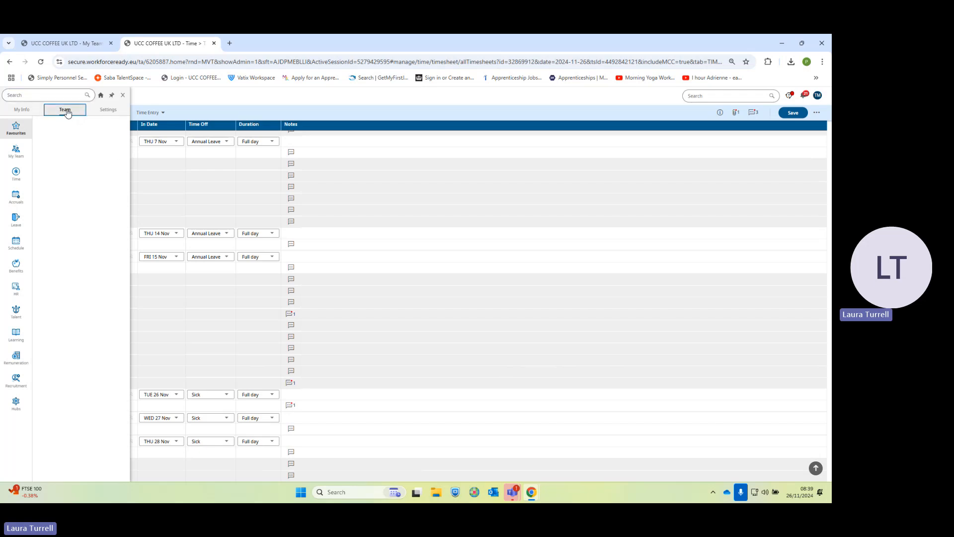
mouse_move(10, 287)
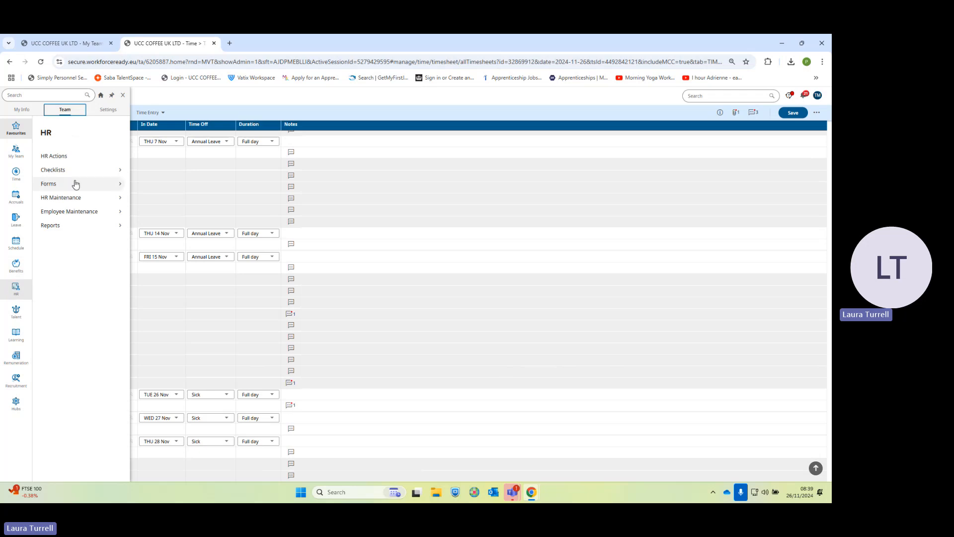
click(76, 160)
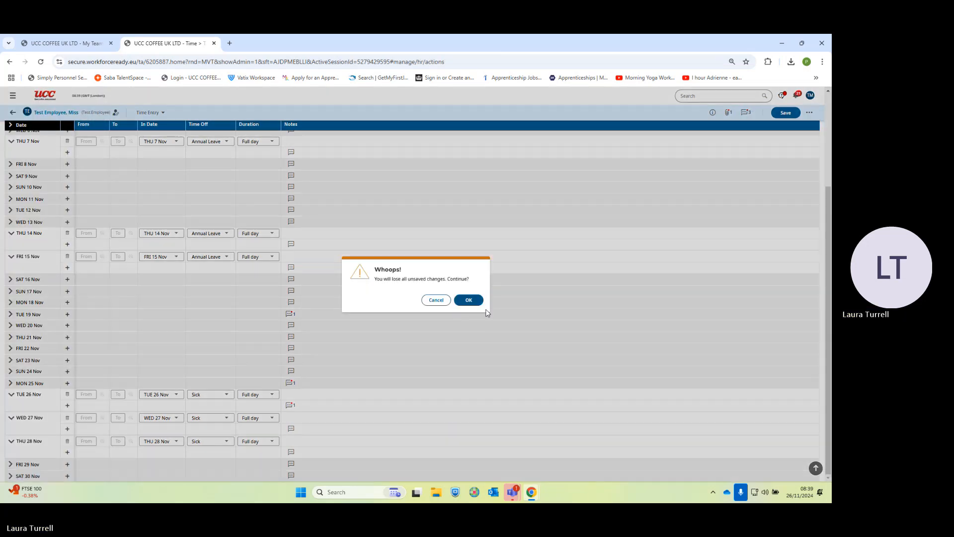
click(474, 301)
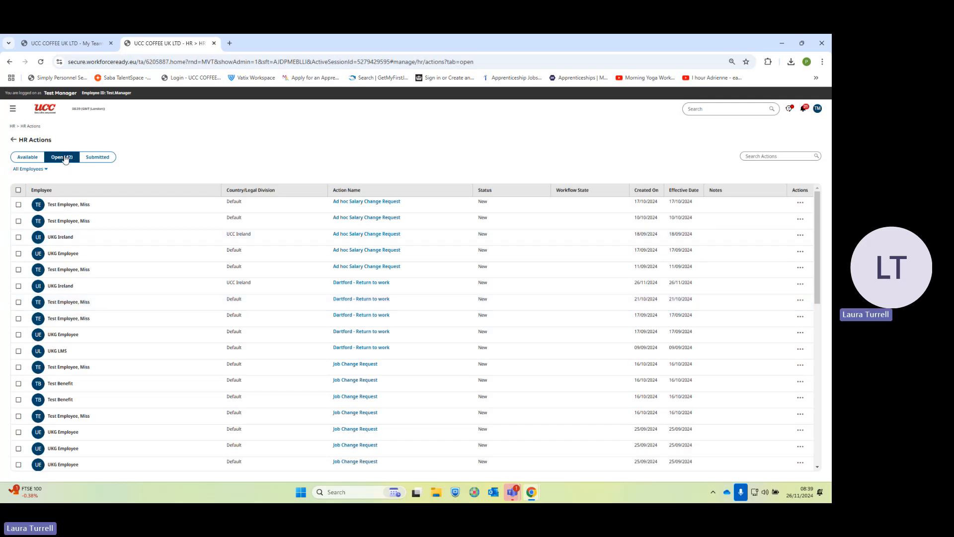
Display the available HR actions and examine the salary change, shift pattern and Dartford and Non-Dartford return to work options
click(31, 158)
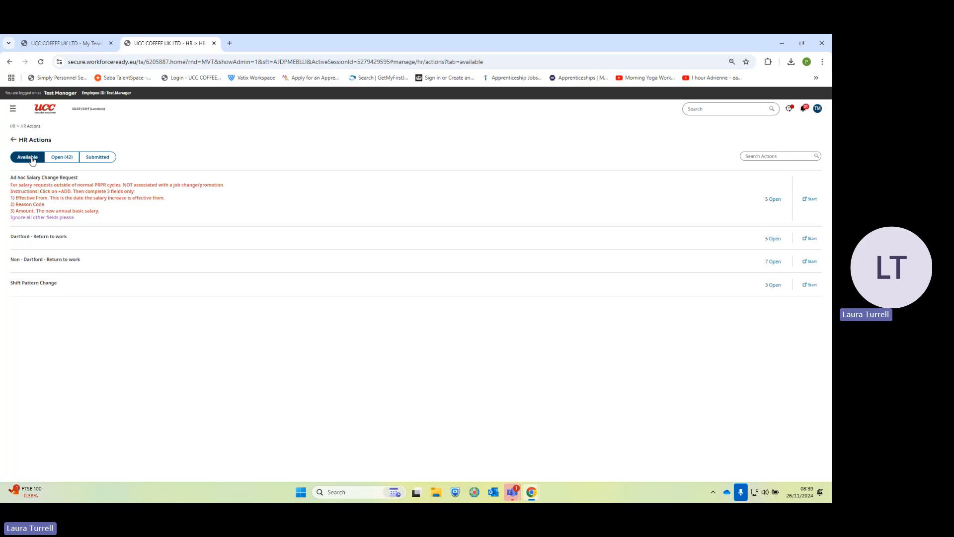
drag(12, 285, 67, 288)
drag(12, 178, 82, 182)
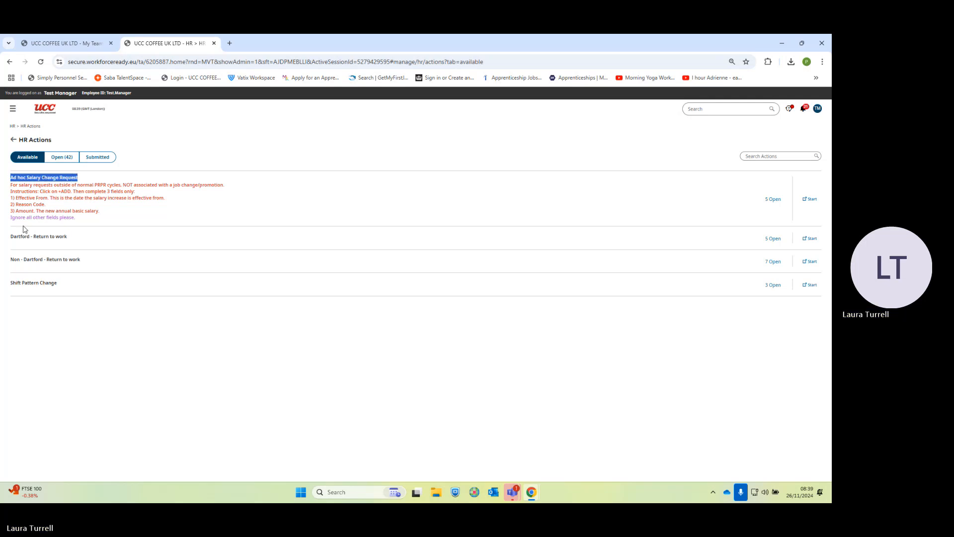
drag(13, 237, 76, 239)
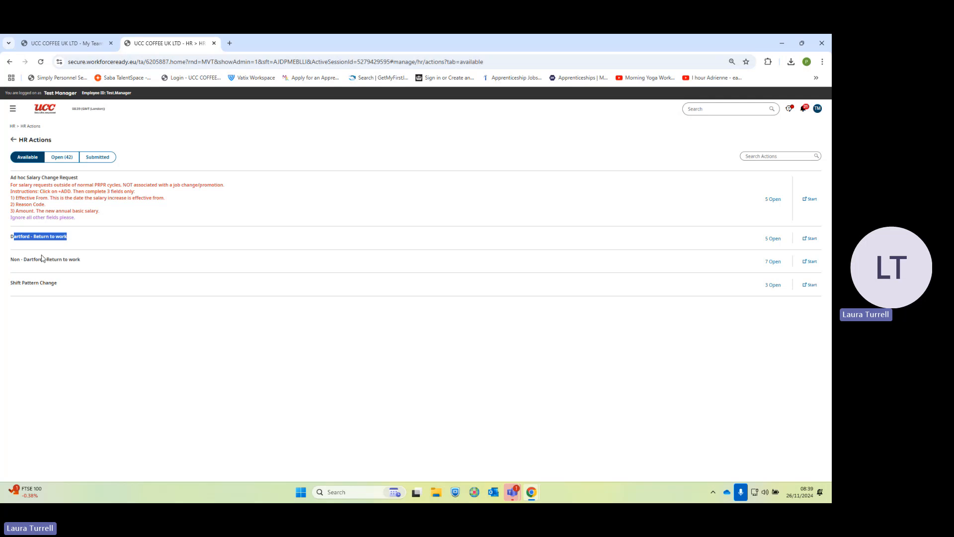
drag(14, 259, 89, 264)
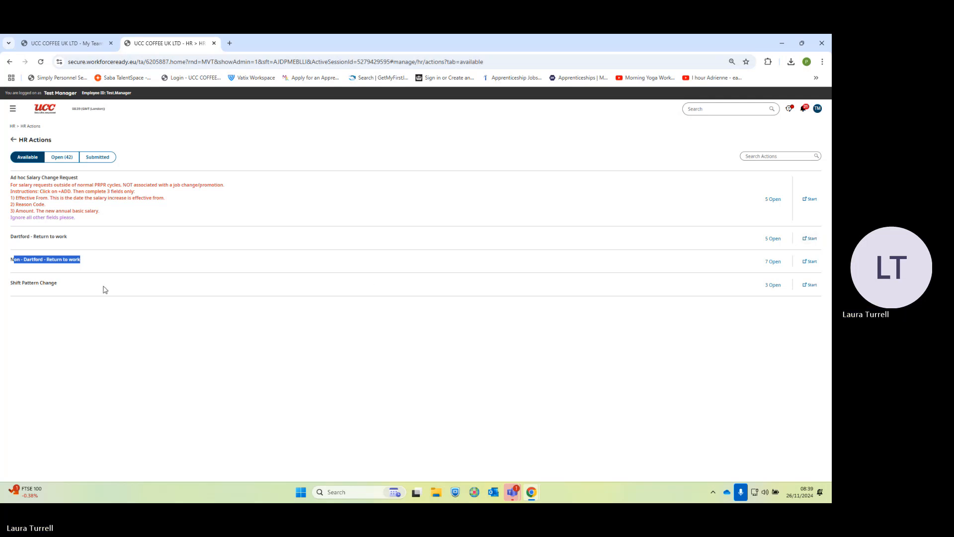
click(72, 270)
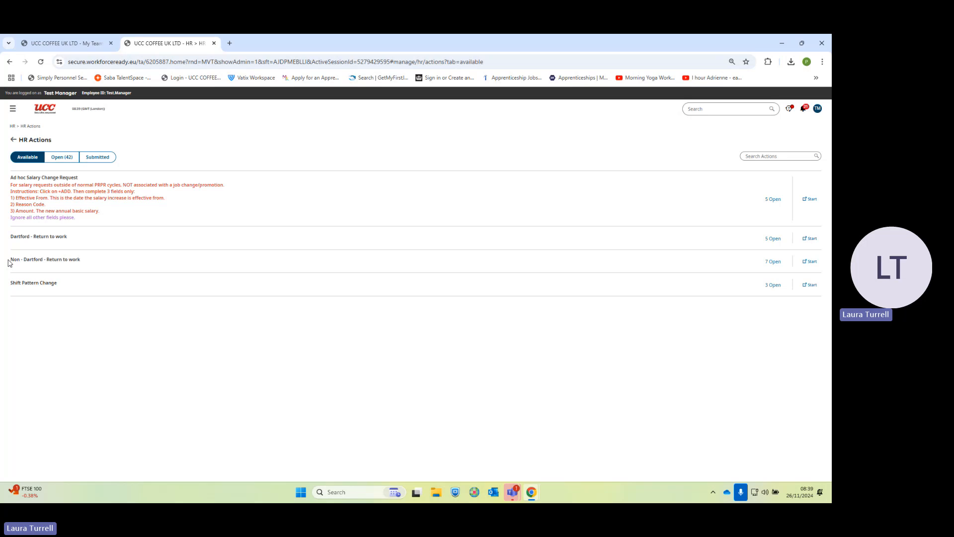
Start a Non - Dartford - Return to work action for the test employee with effective date 26/11/2024
mouse_move(8, 260)
mouse_down()
mouse_move(82, 261)
mouse_move(8, 260)
mouse_up()
click(82, 260)
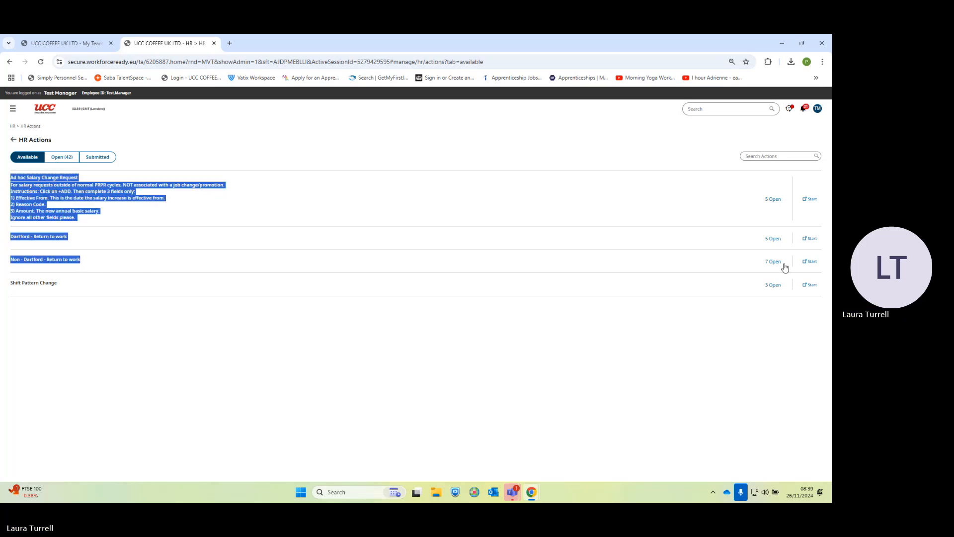
click(638, 388)
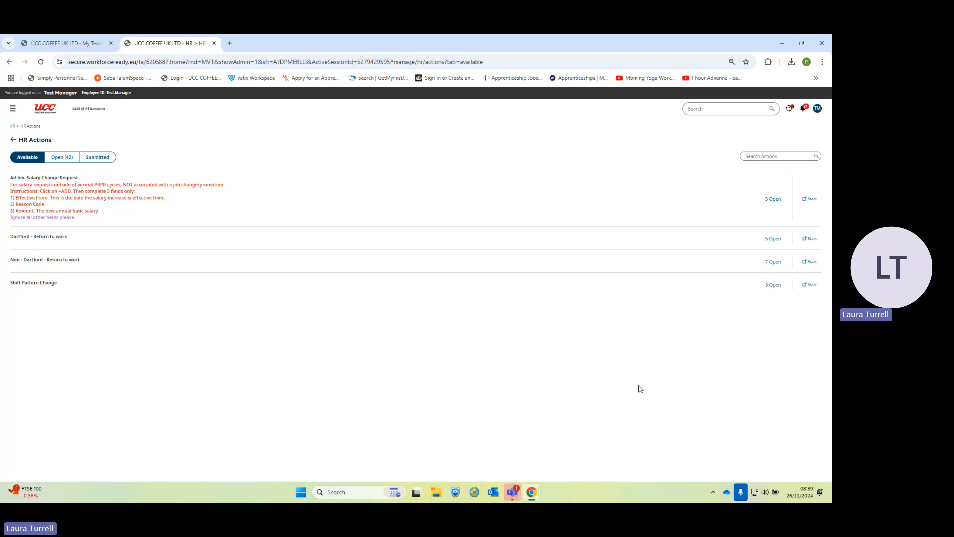
click(814, 264)
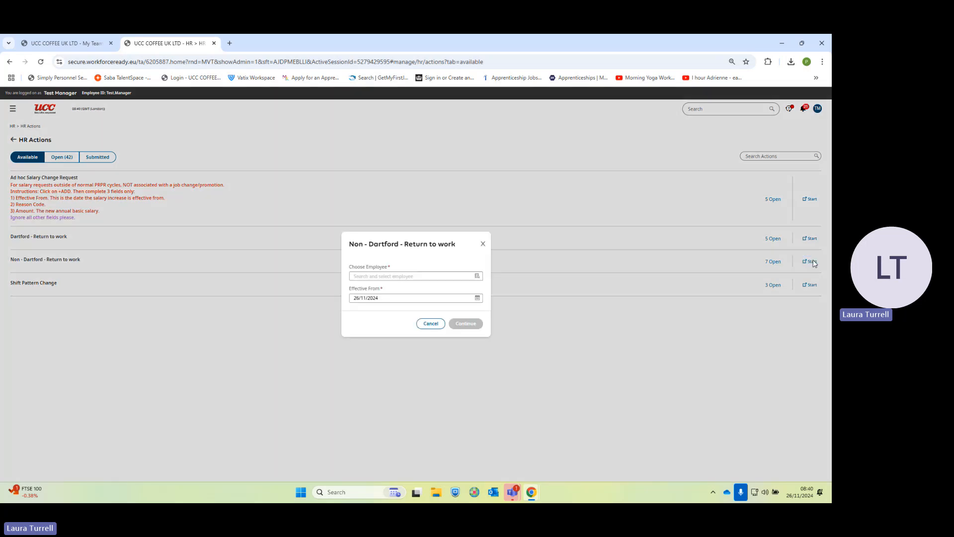
click(477, 276)
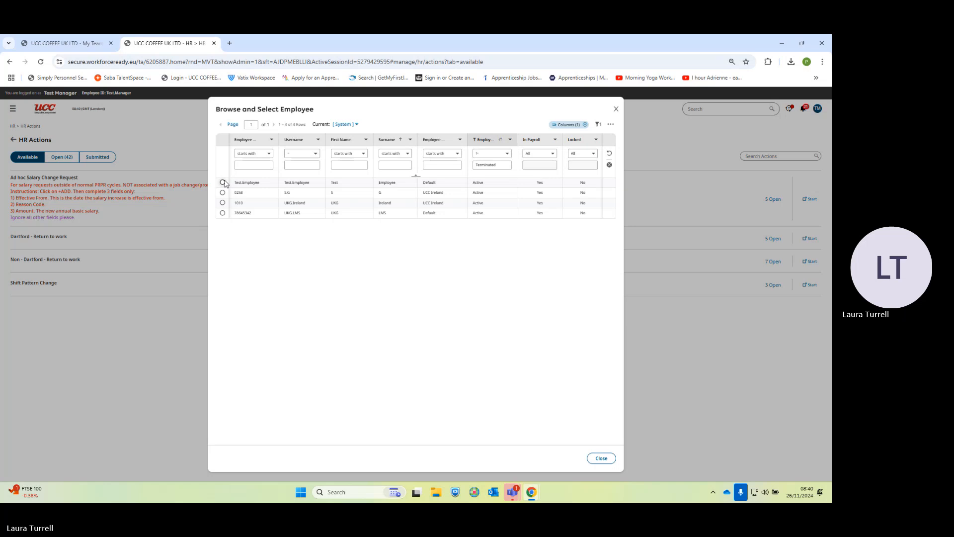
click(222, 182)
click(466, 324)
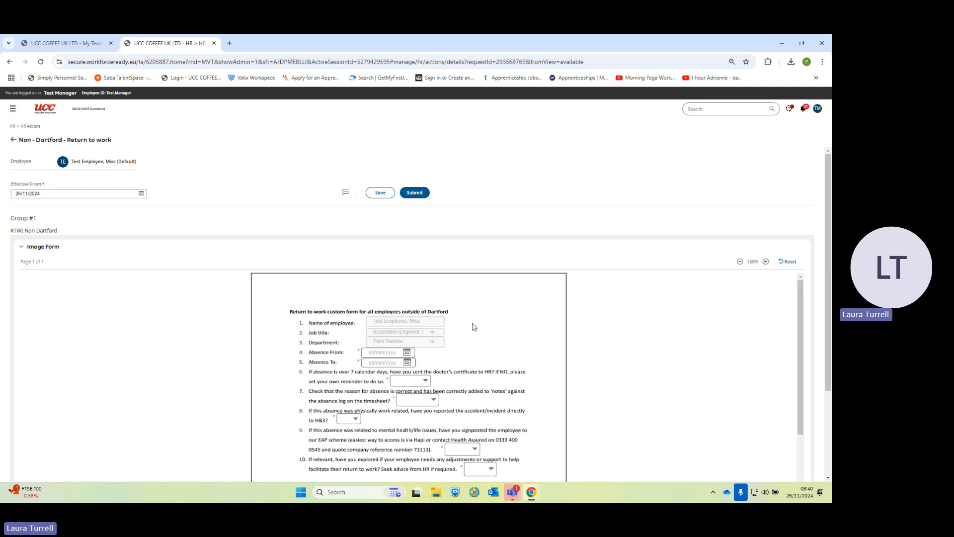
Open the test employee's profile from the Employee Information list of the manager's employees
click(50, 110)
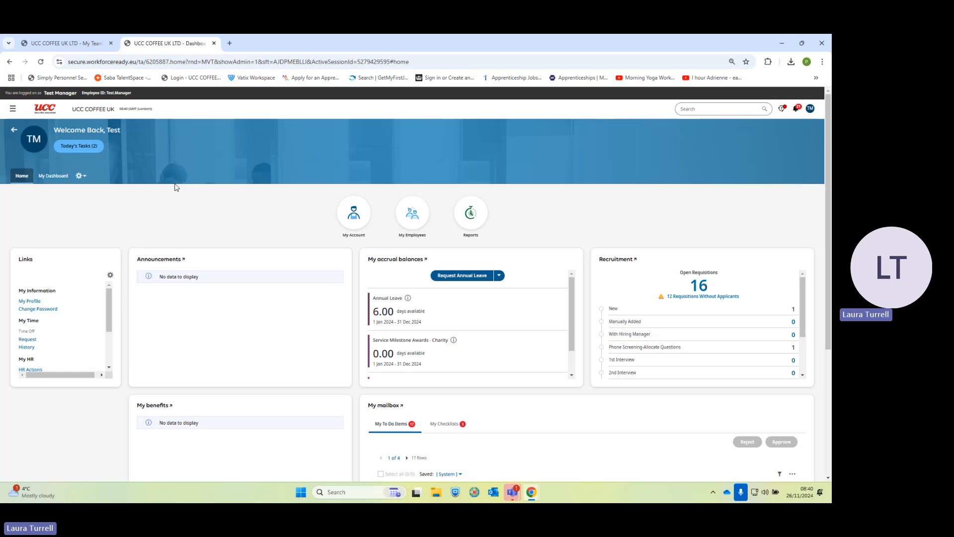
click(418, 222)
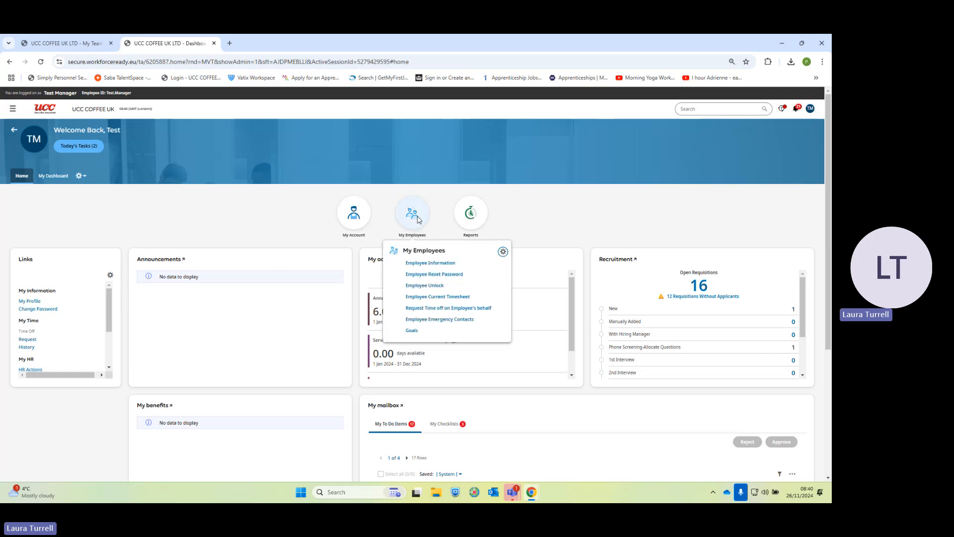
click(448, 263)
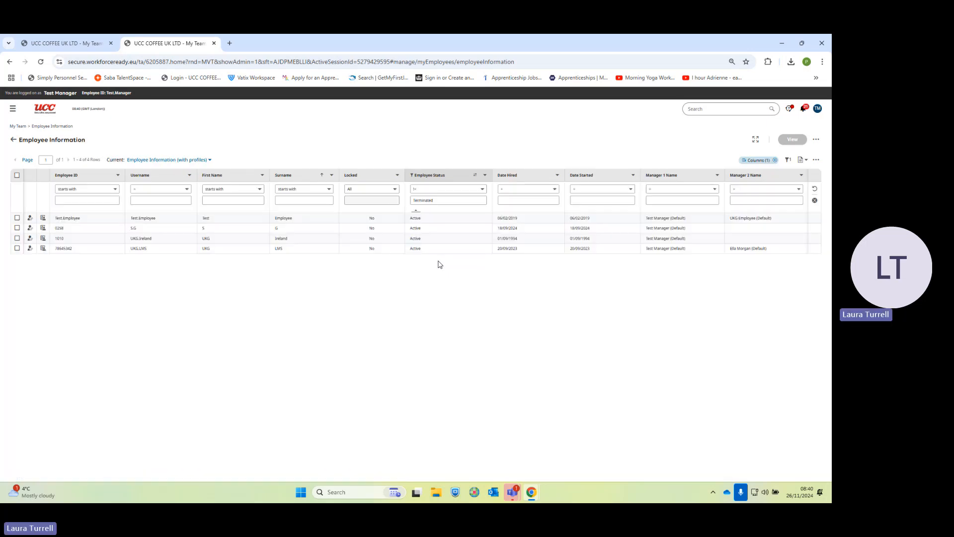
drag(132, 220, 164, 221)
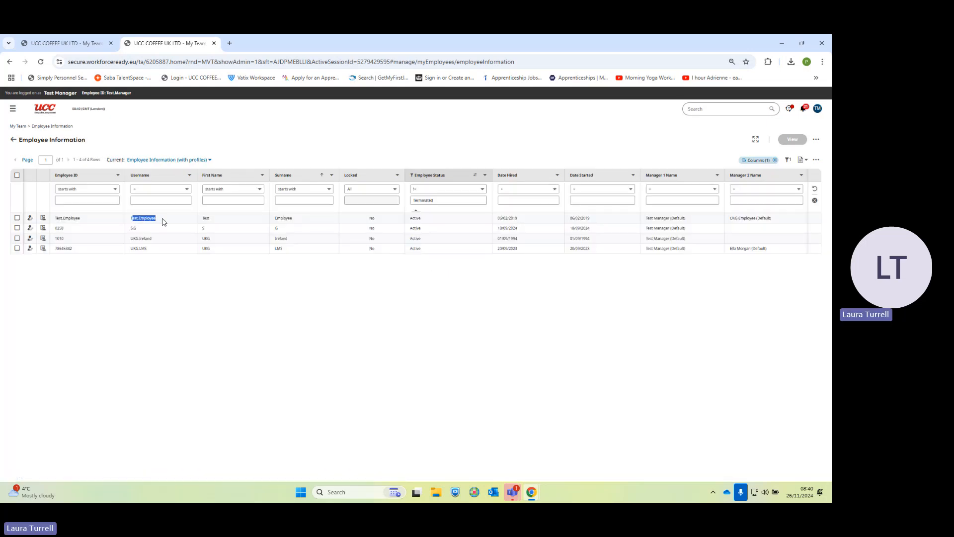
click(43, 219)
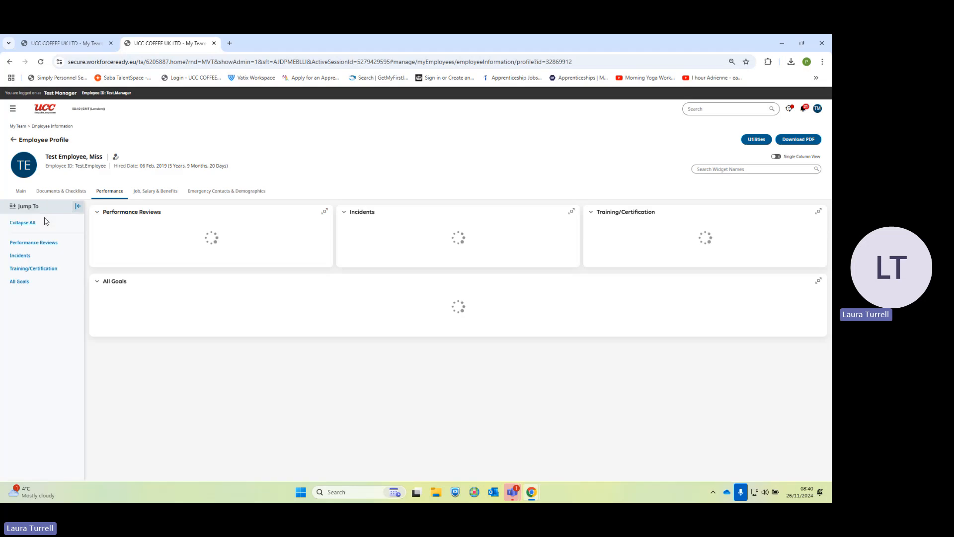
Examine the employee profile's main details, documents and checklists, and performance records down to All Goals
click(20, 191)
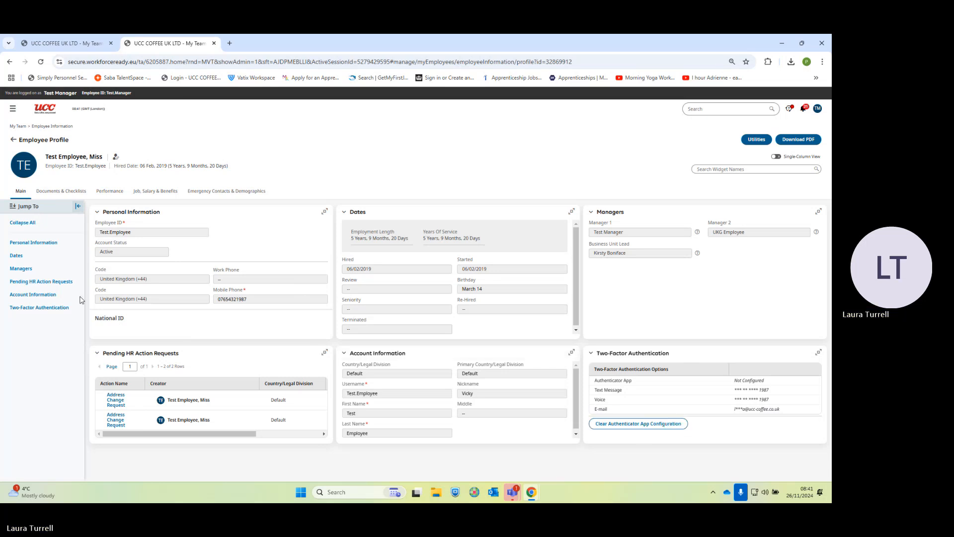
click(69, 194)
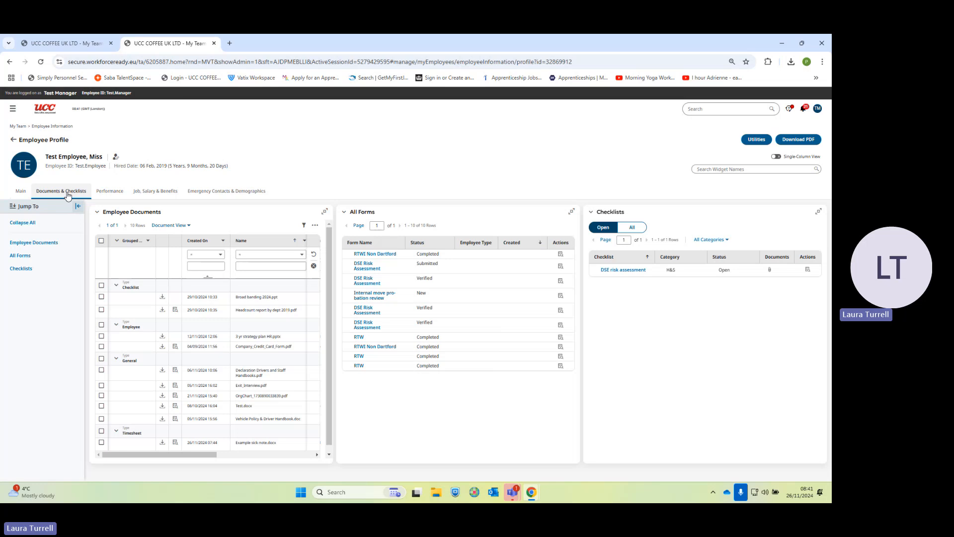
click(109, 193)
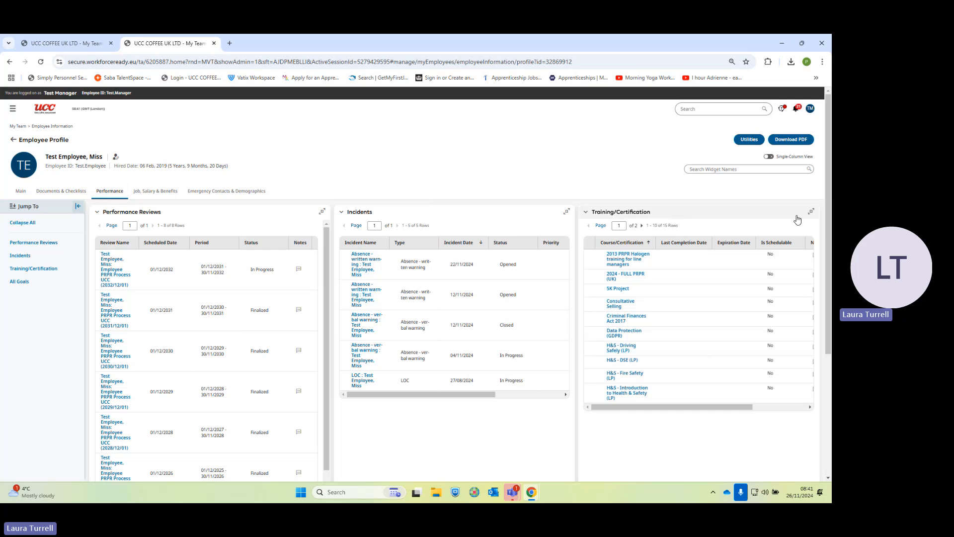
drag(828, 218, 827, 344)
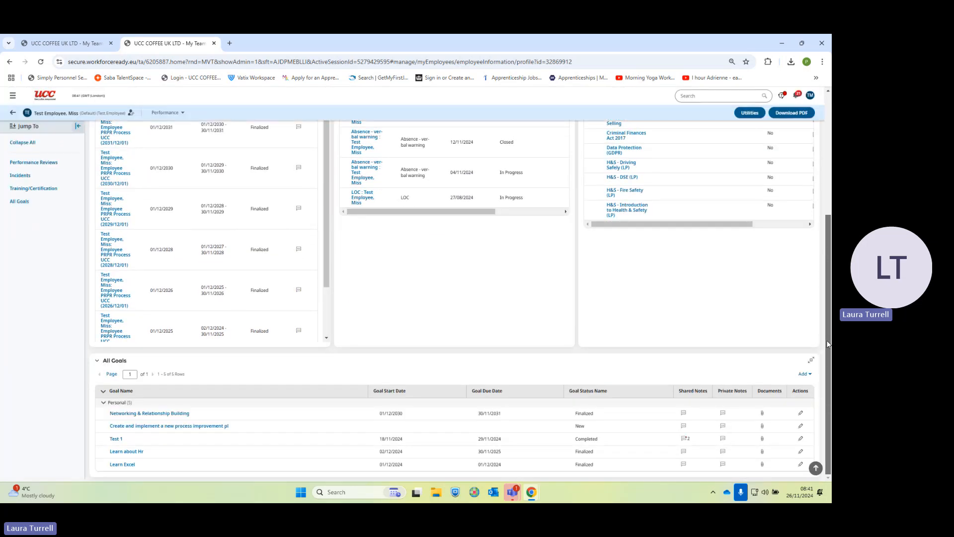
scroll(827, 344, up, 5)
Examine the employee's job, salary and benefits and emergency contact details, and return to the main profile section
click(160, 192)
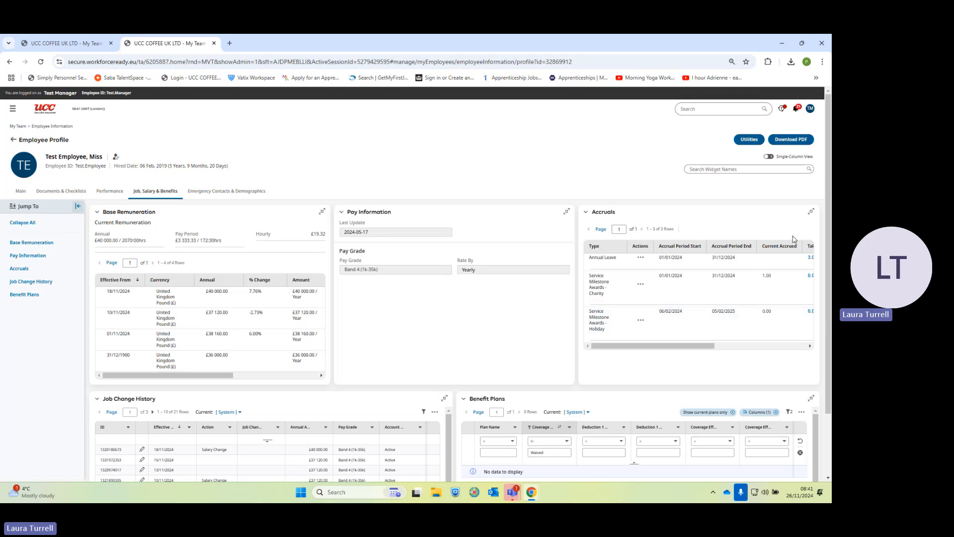
mouse_move(829, 208)
mouse_down()
mouse_move(824, 286)
mouse_move(826, 201)
mouse_up()
click(244, 193)
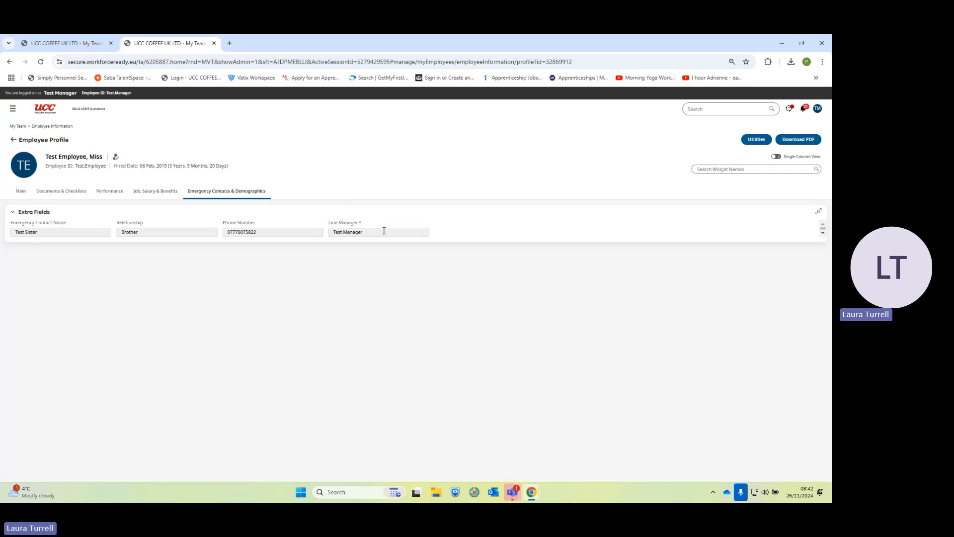
click(21, 191)
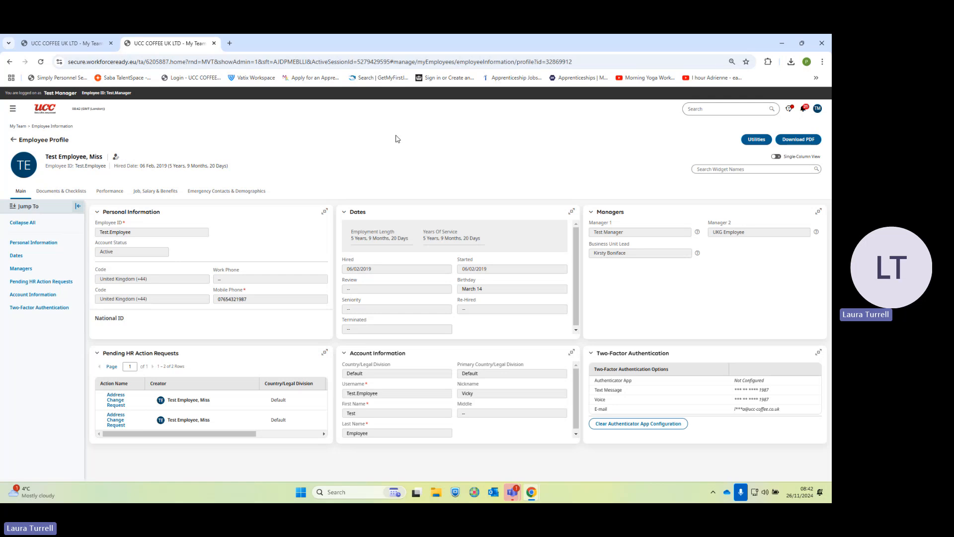
Filter the mailbox notifications to include read messages and examine the newest Address Change request notification
click(805, 113)
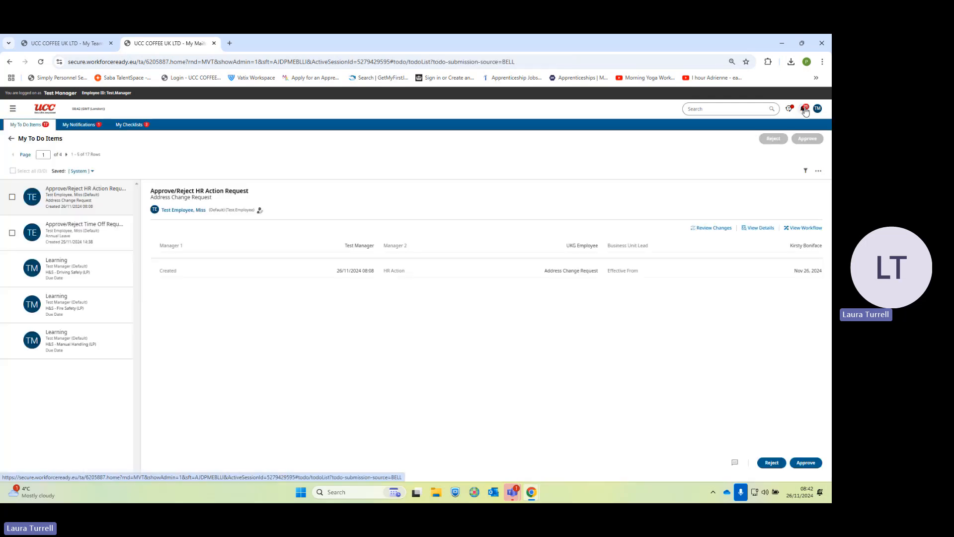
click(104, 125)
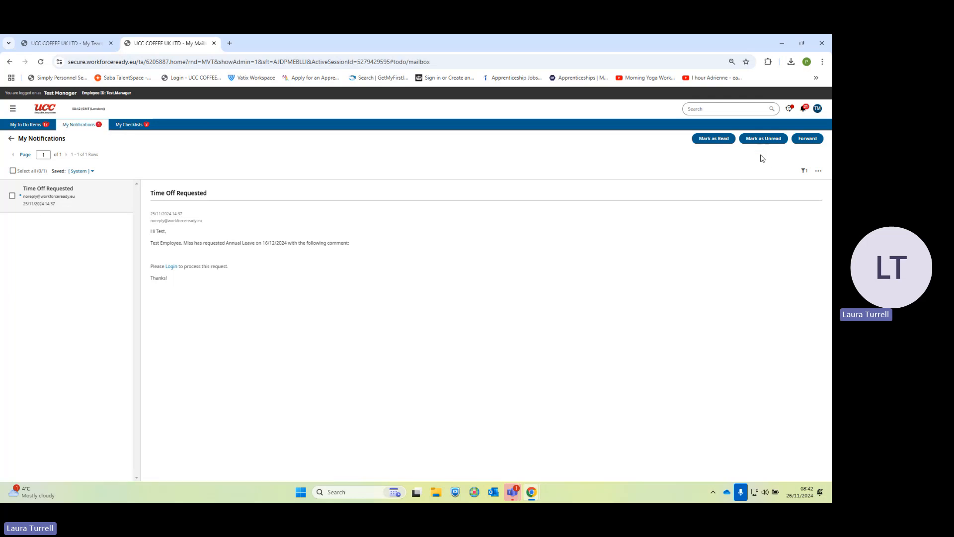
click(804, 171)
click(720, 185)
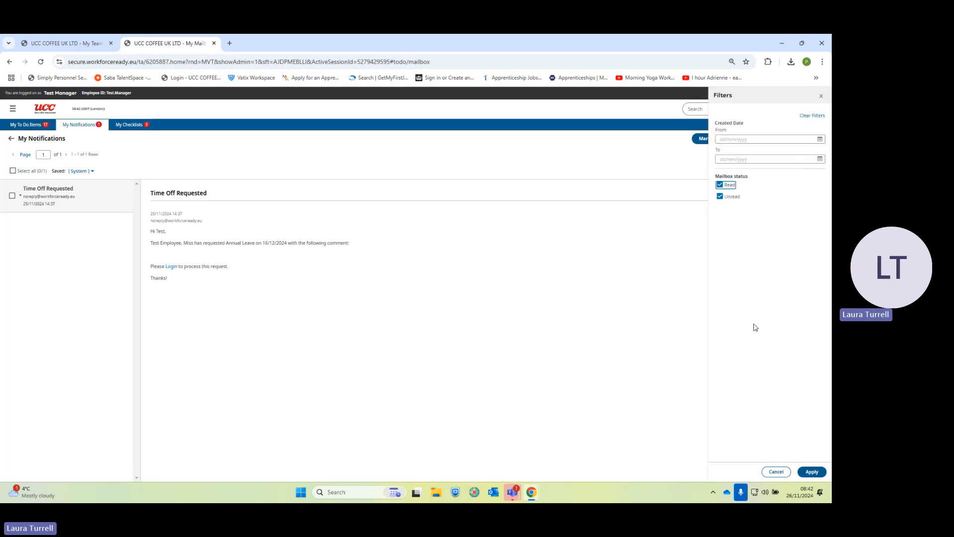
click(821, 475)
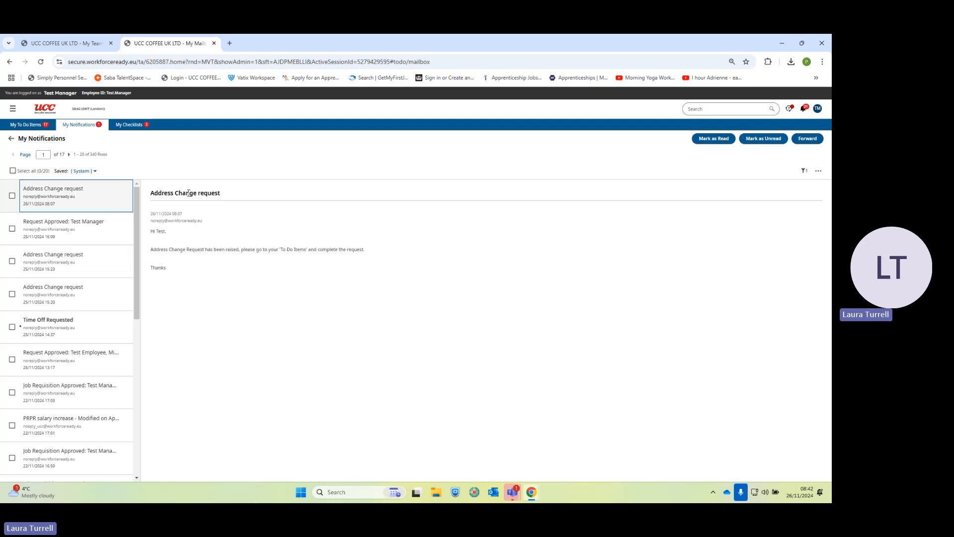
drag(152, 194, 245, 198)
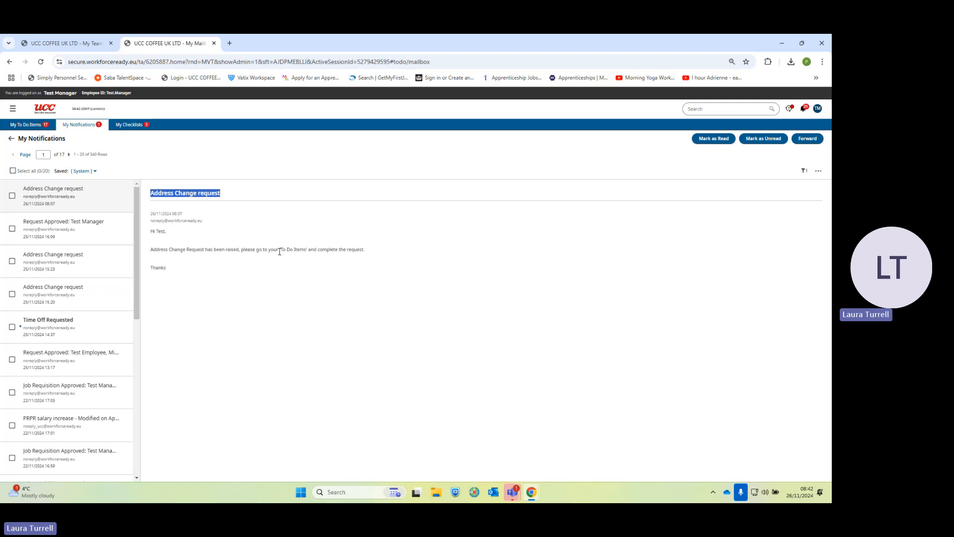
drag(279, 252, 316, 250)
Examine the Address Change Request among the to-do items, including its proposed changes and notes, without approving or rejecting it
click(23, 128)
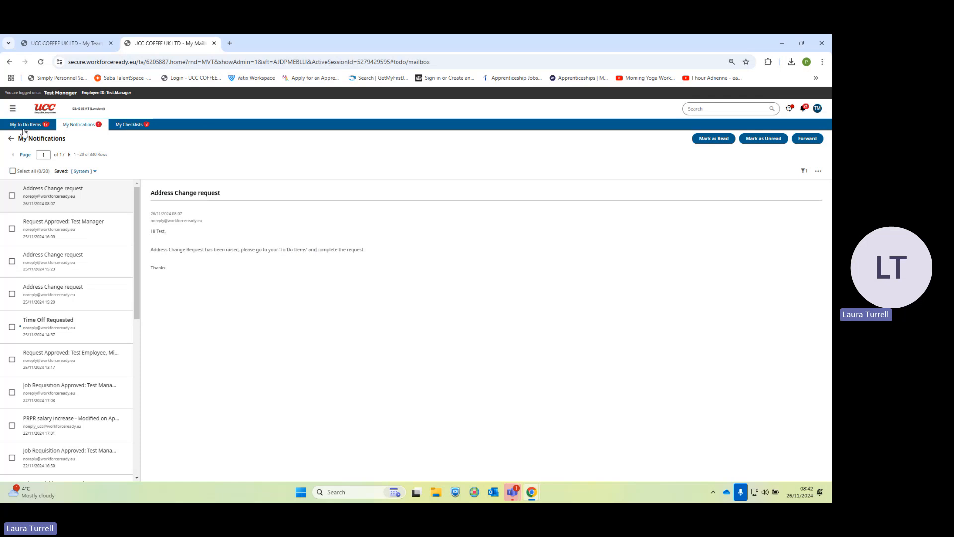
click(466, 301)
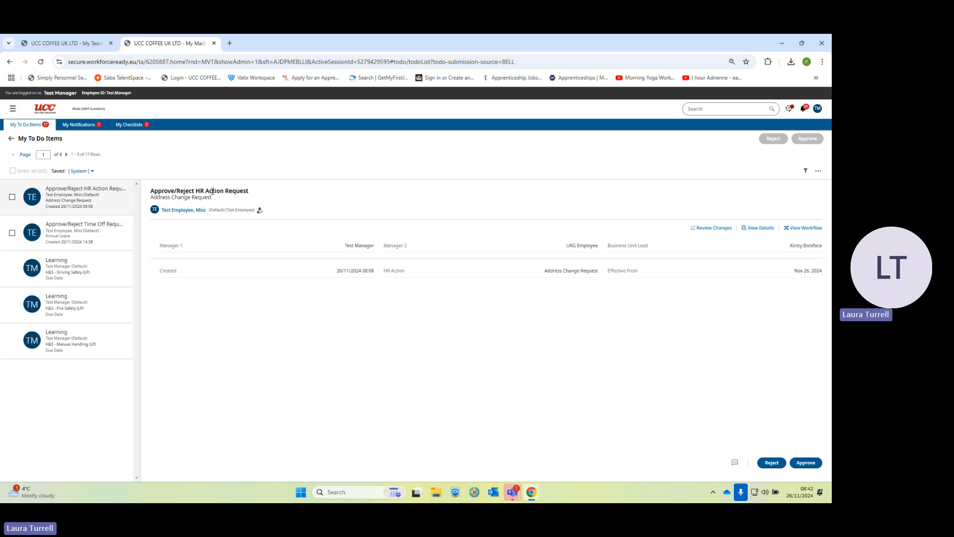
drag(152, 200, 221, 200)
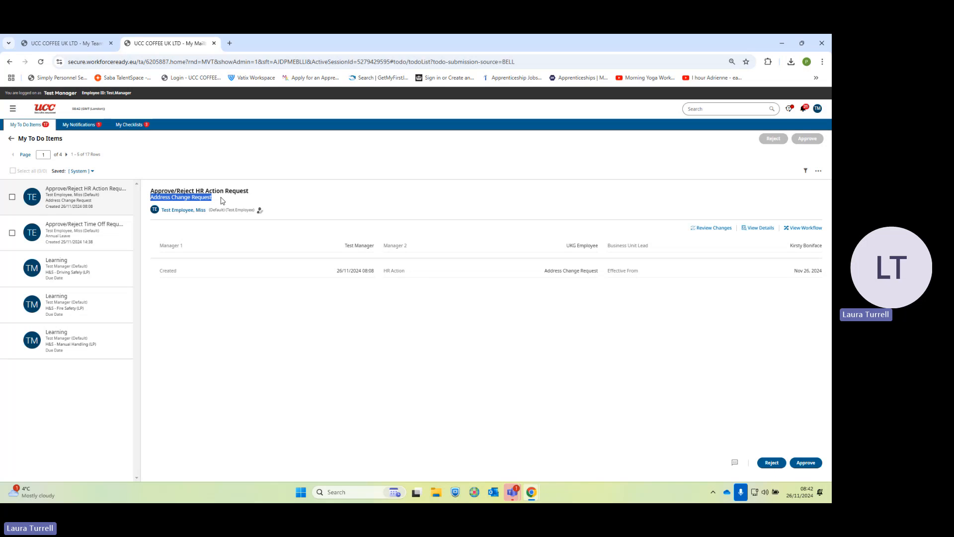
click(322, 315)
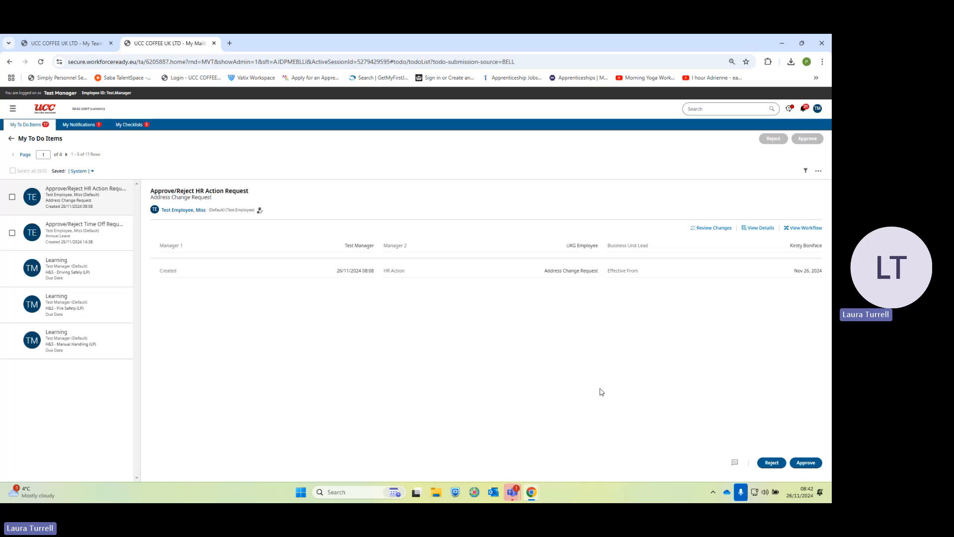
click(715, 229)
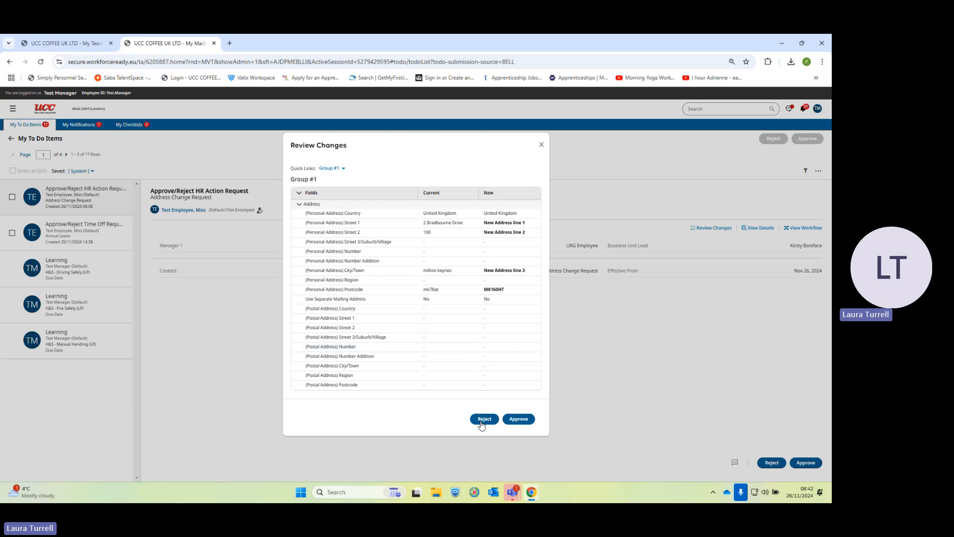
click(541, 148)
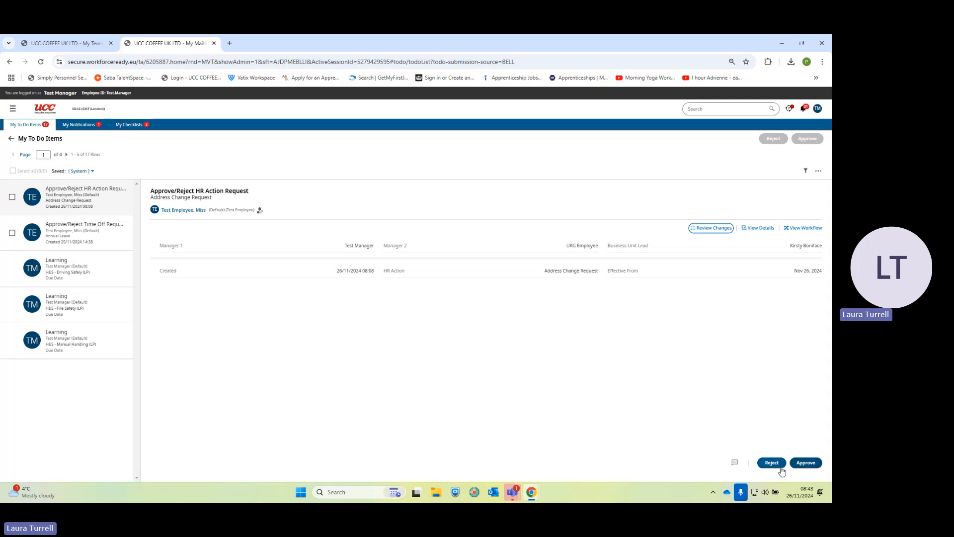
click(735, 462)
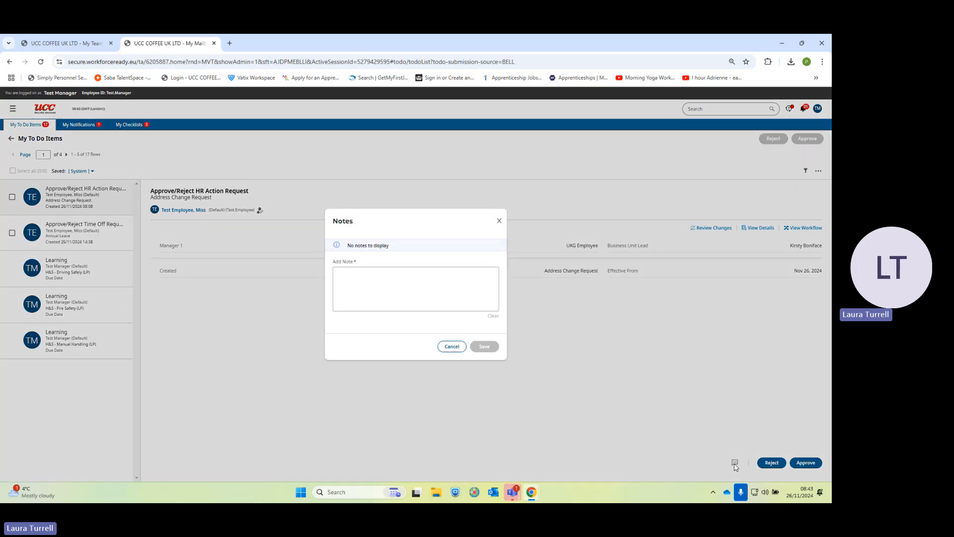
click(459, 348)
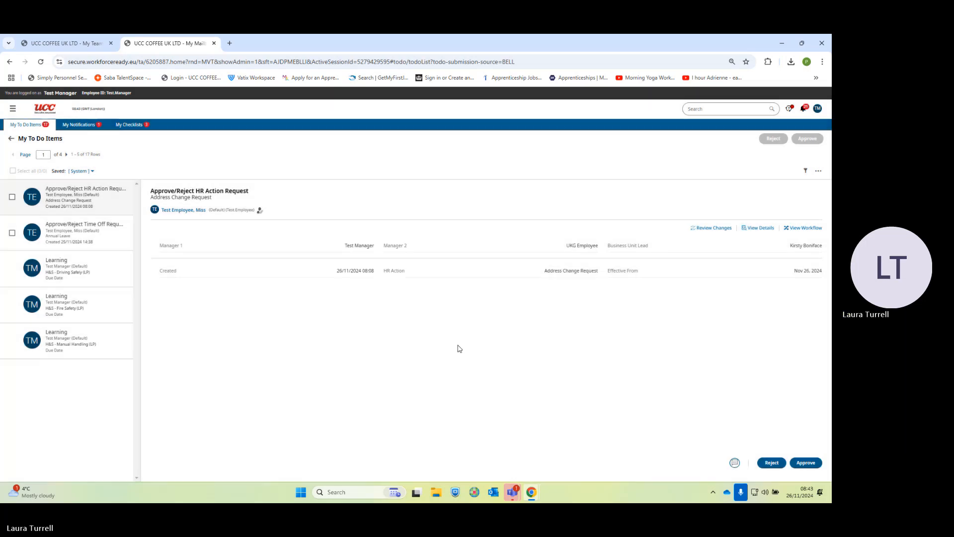
Open the team's open HR actions from the home dashboard and filter them to the employee UKG Ireland
click(48, 111)
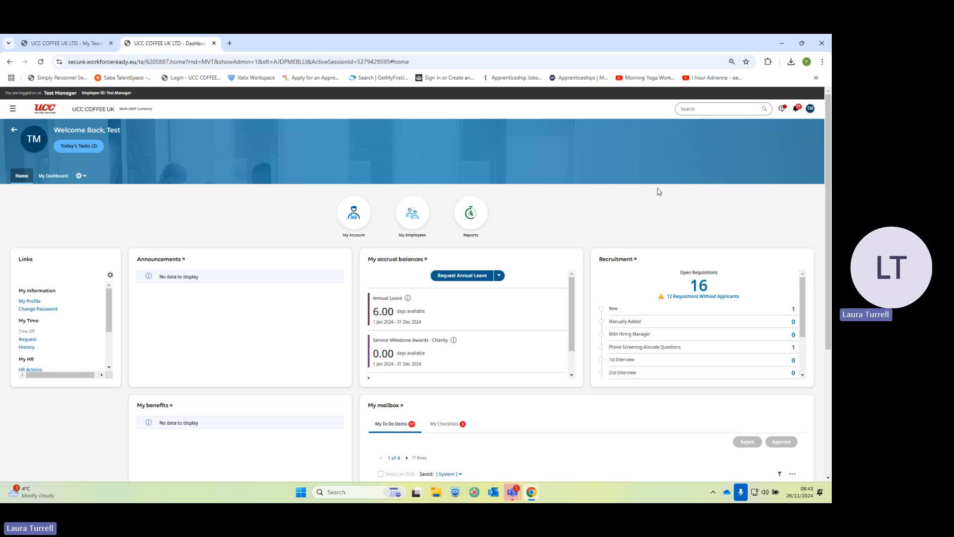
click(13, 109)
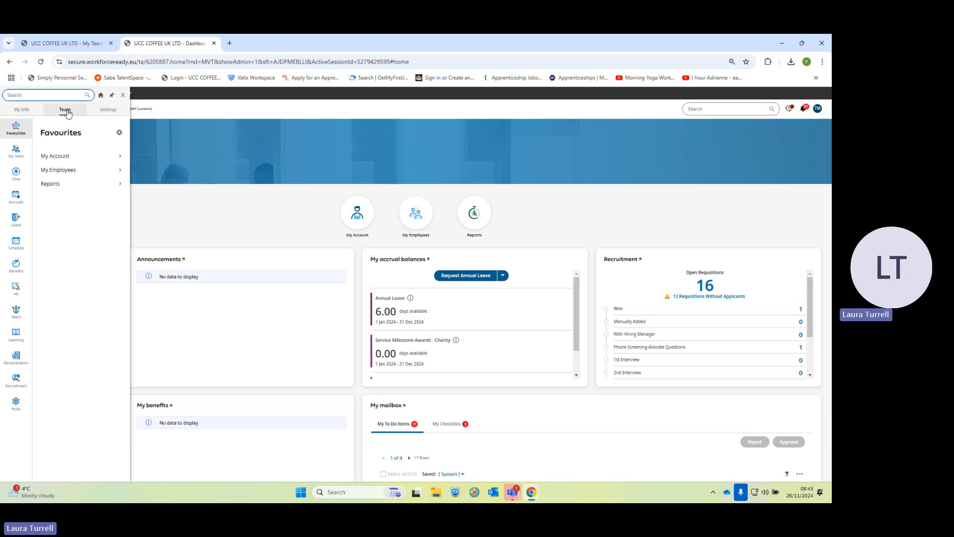
mouse_move(16, 289)
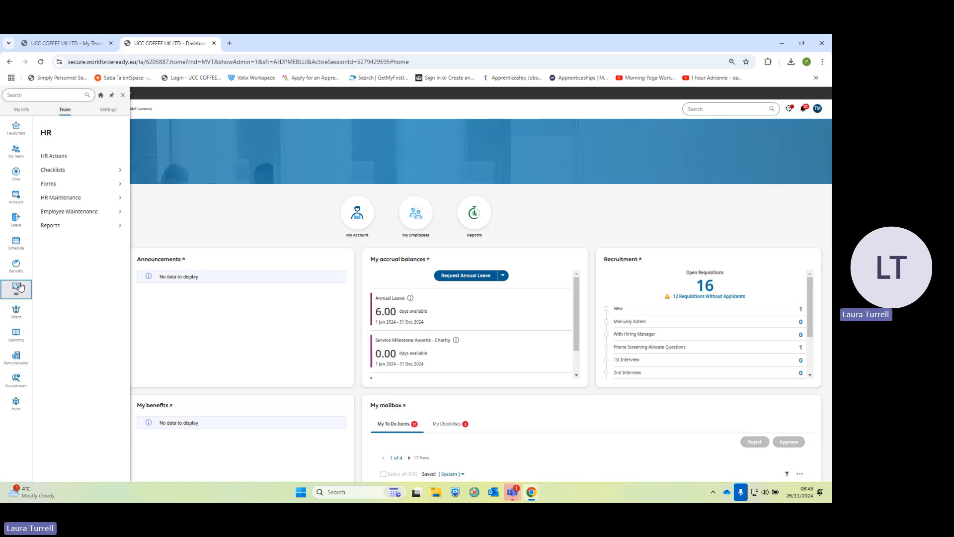
click(64, 155)
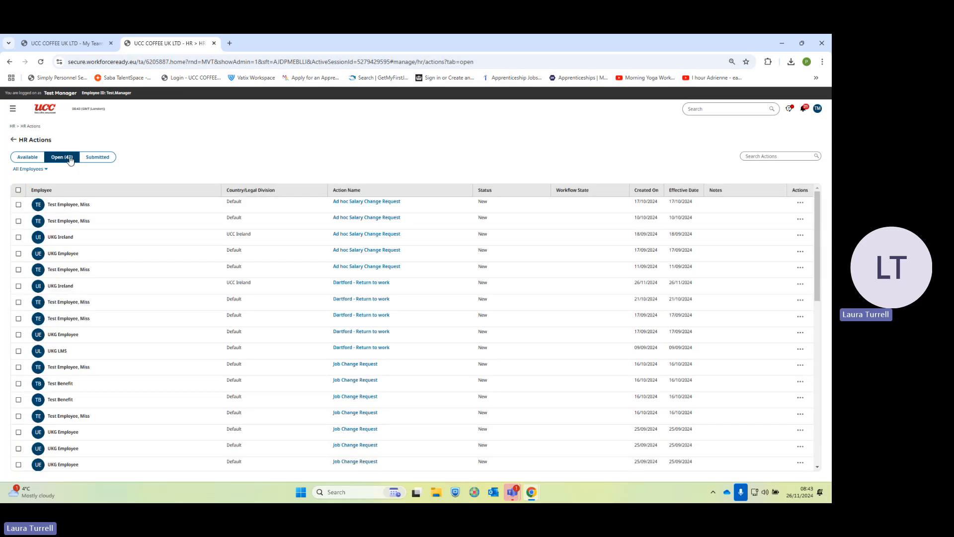
click(44, 169)
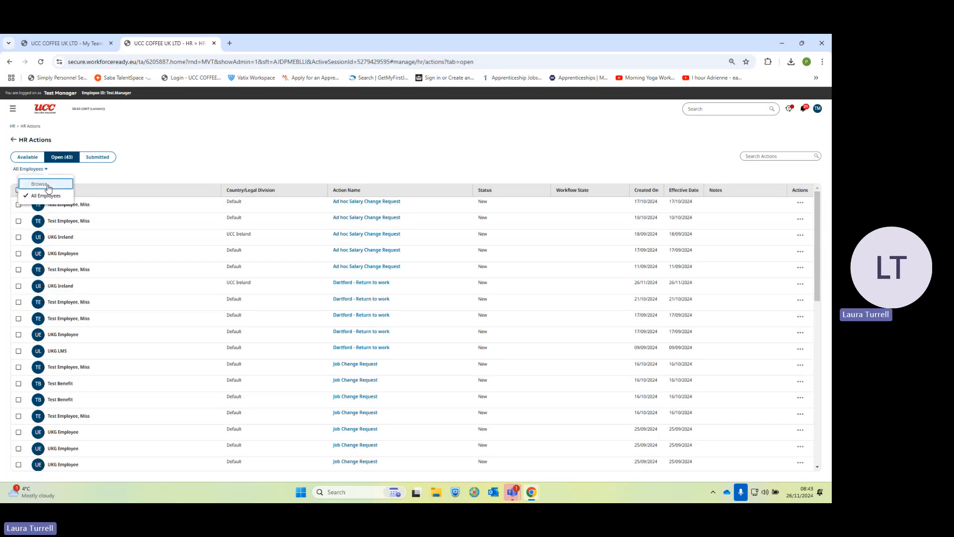
click(41, 184)
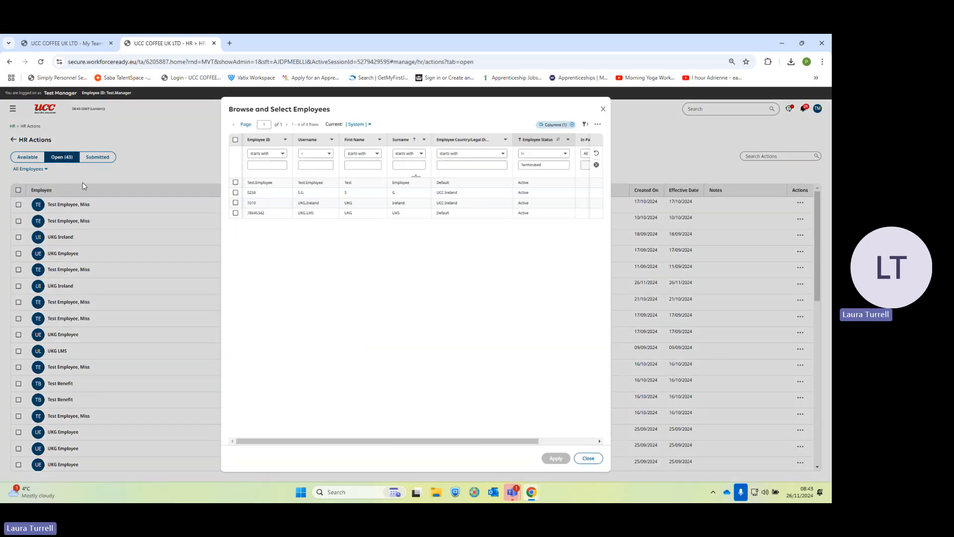
click(235, 203)
click(556, 458)
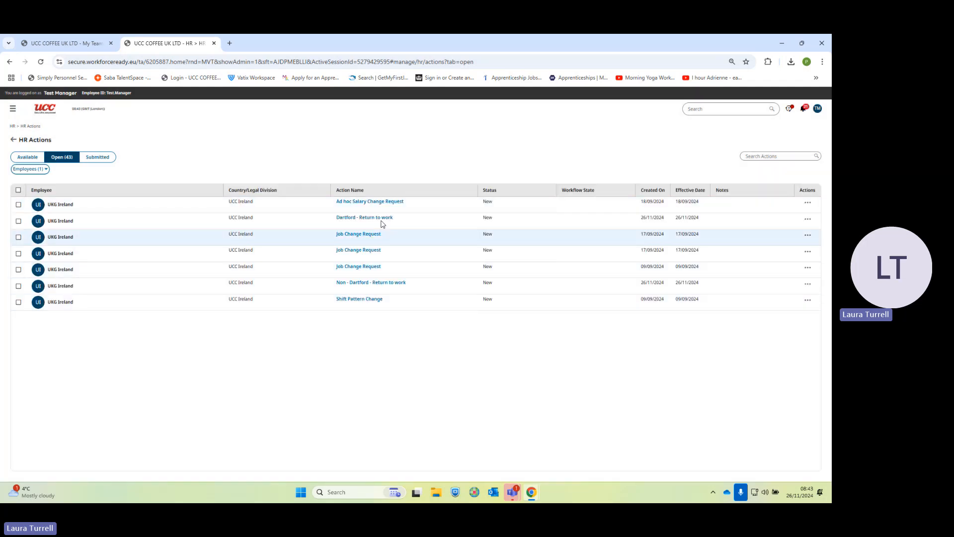
Check the creation dates of both return to work actions, view the Dartford - Return to work form, and return to the open actions
drag(642, 217, 665, 220)
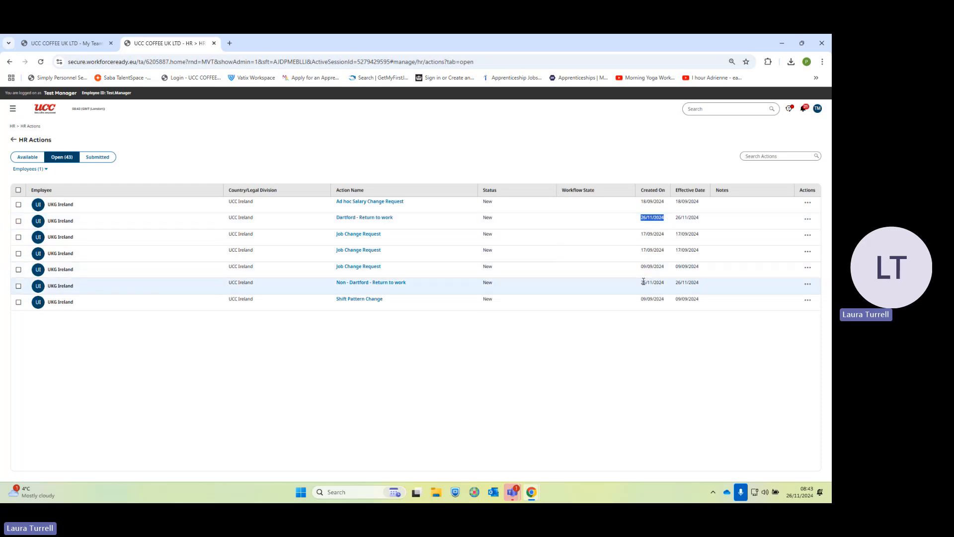
drag(643, 281, 667, 285)
click(808, 220)
click(799, 244)
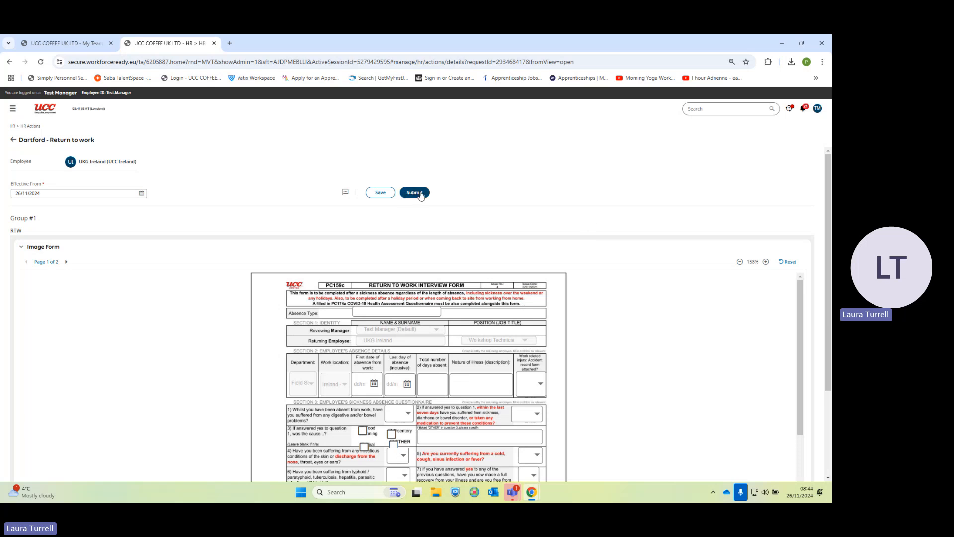
click(14, 142)
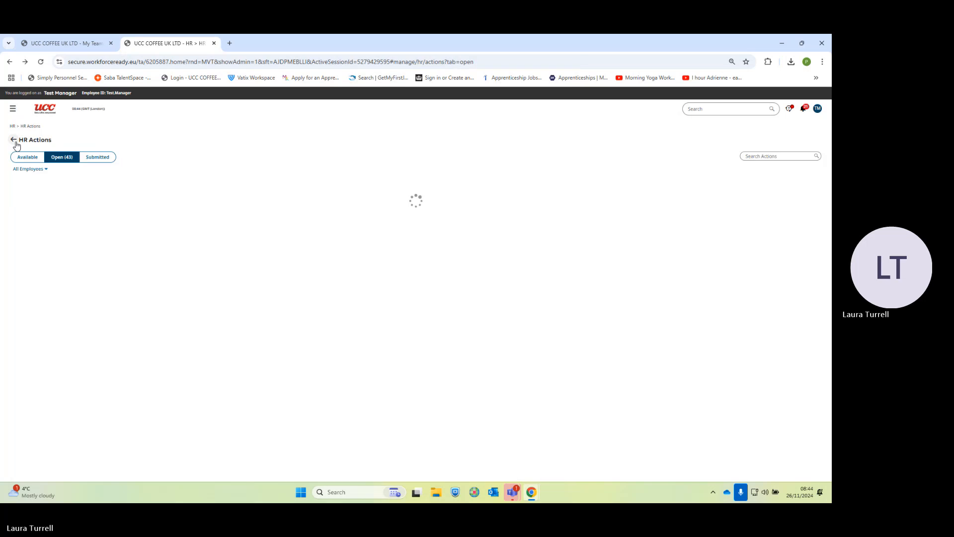
Filter the open HR actions to UKG Ireland again and examine the Non - Dartford - Return to work form's questions
click(28, 169)
click(36, 181)
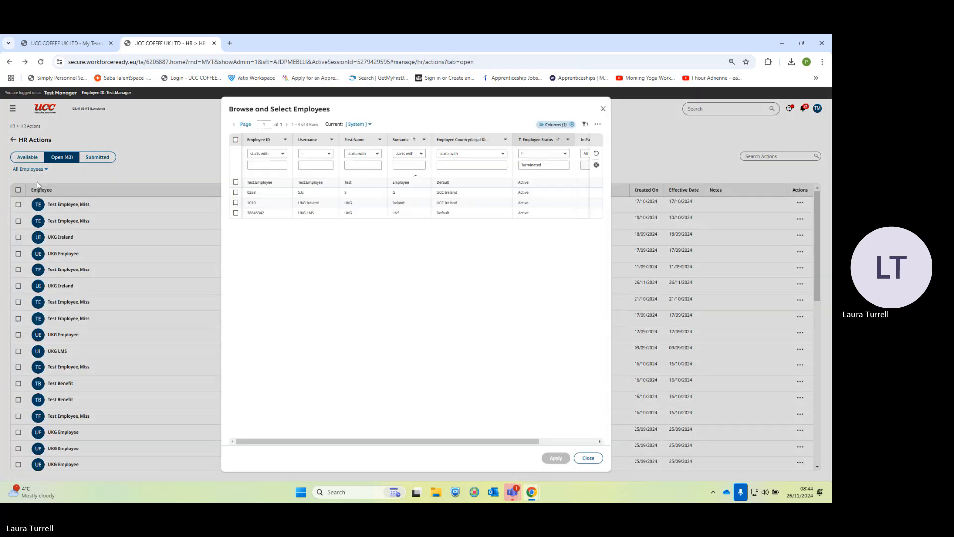
click(236, 202)
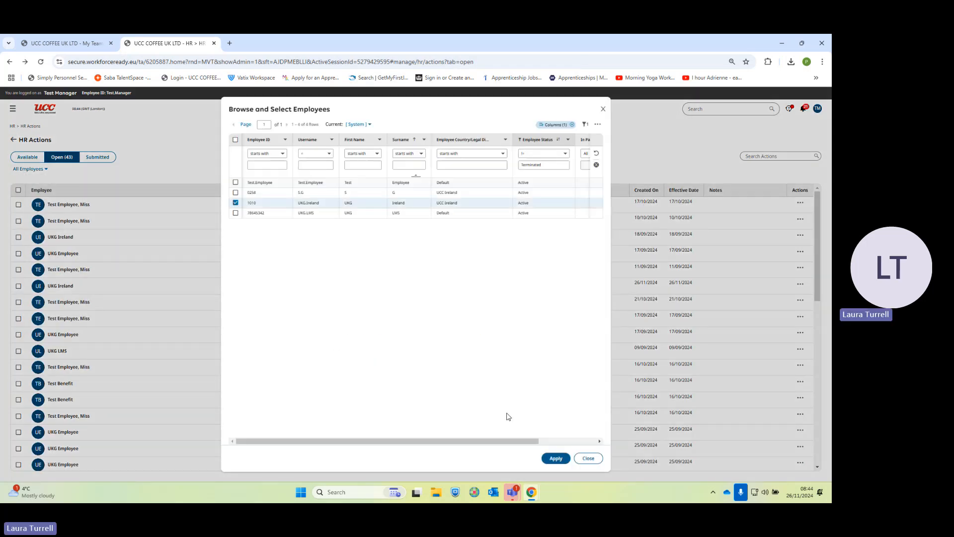
click(556, 458)
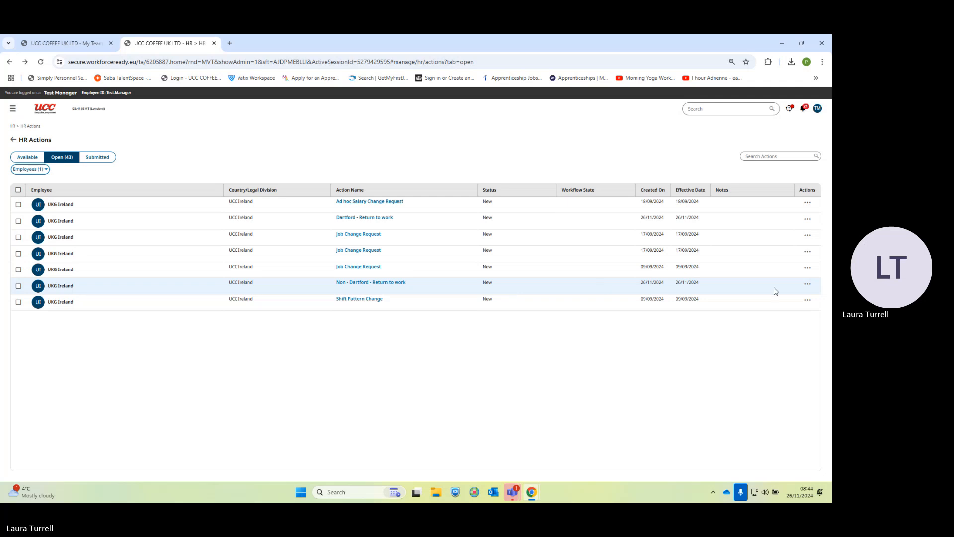
click(806, 285)
click(791, 310)
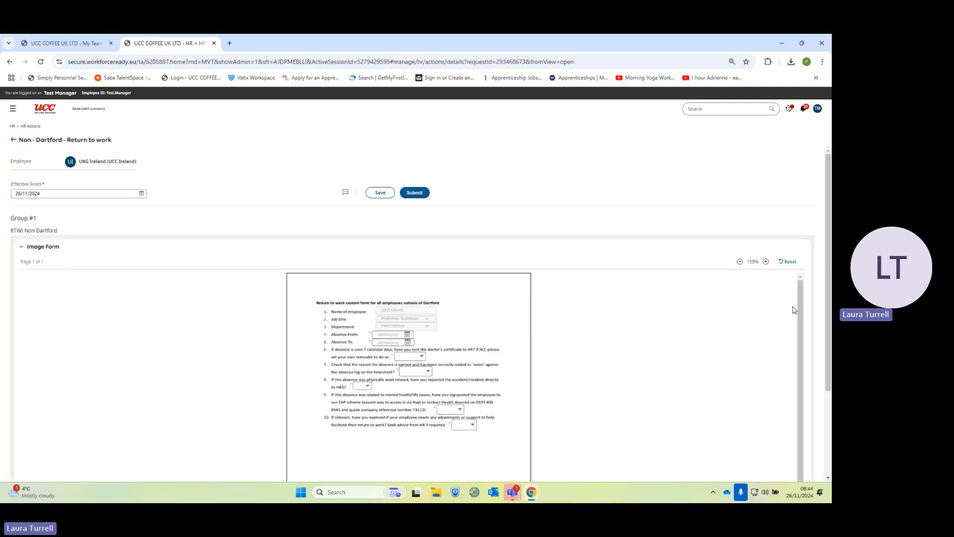
drag(802, 306, 804, 324)
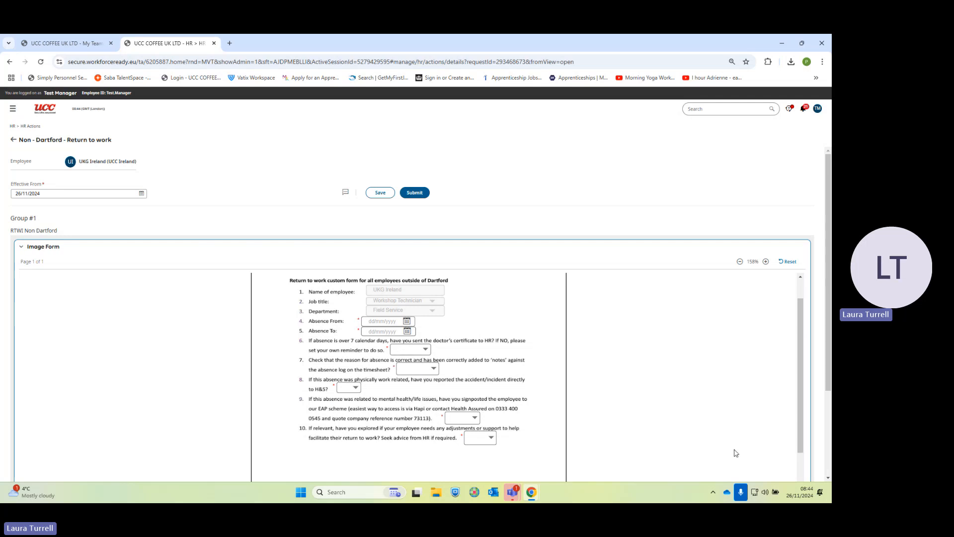
From the home dashboard, open Employee Reset Password, select Test Employee, and reset that employee's password
click(50, 108)
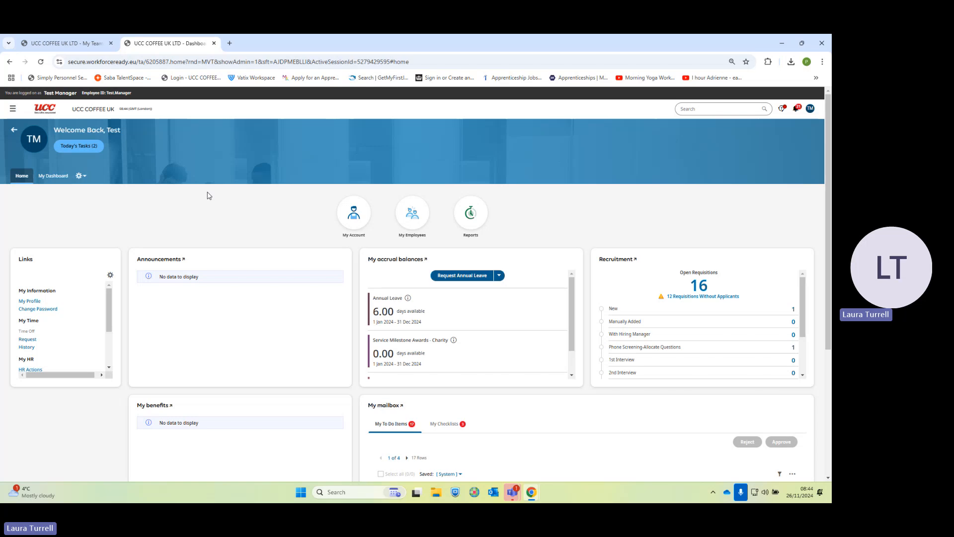
click(420, 219)
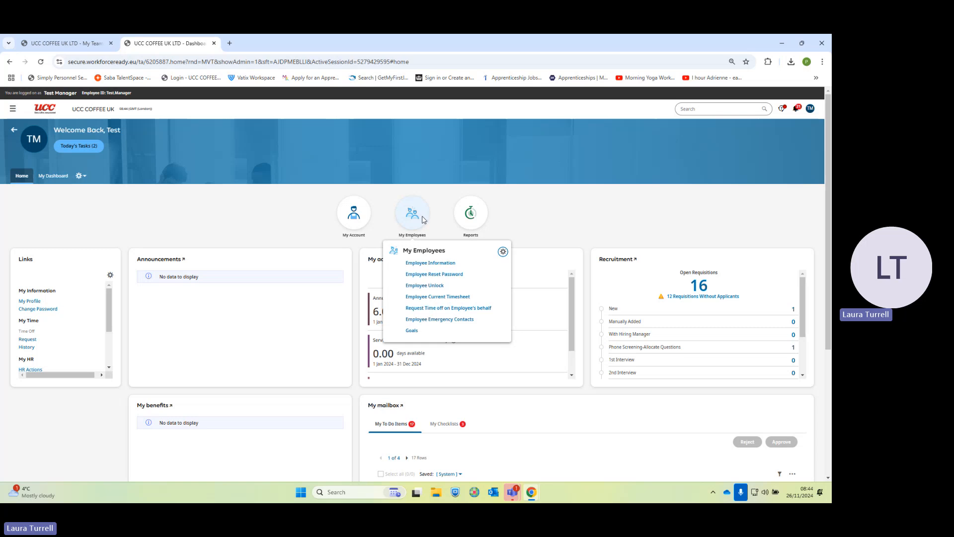
click(437, 277)
click(117, 189)
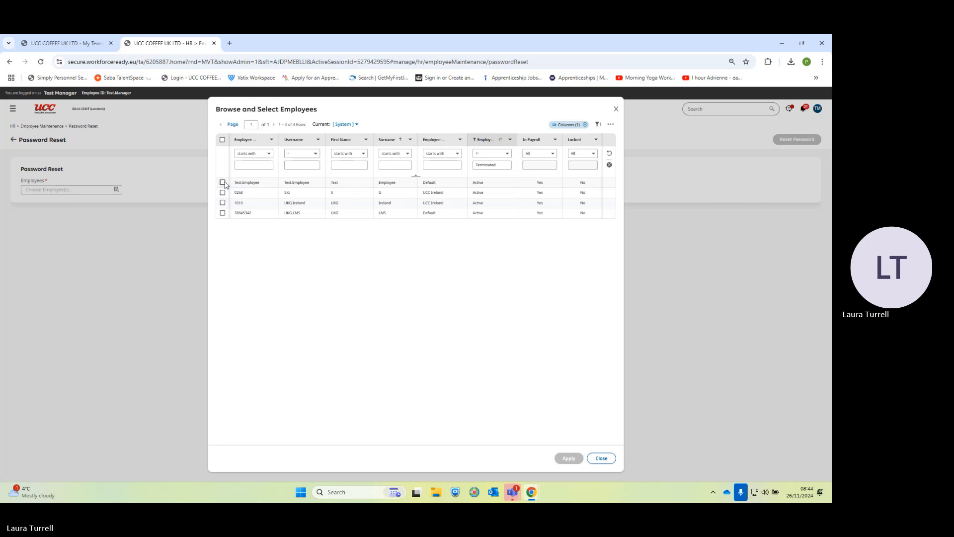
click(222, 183)
click(570, 458)
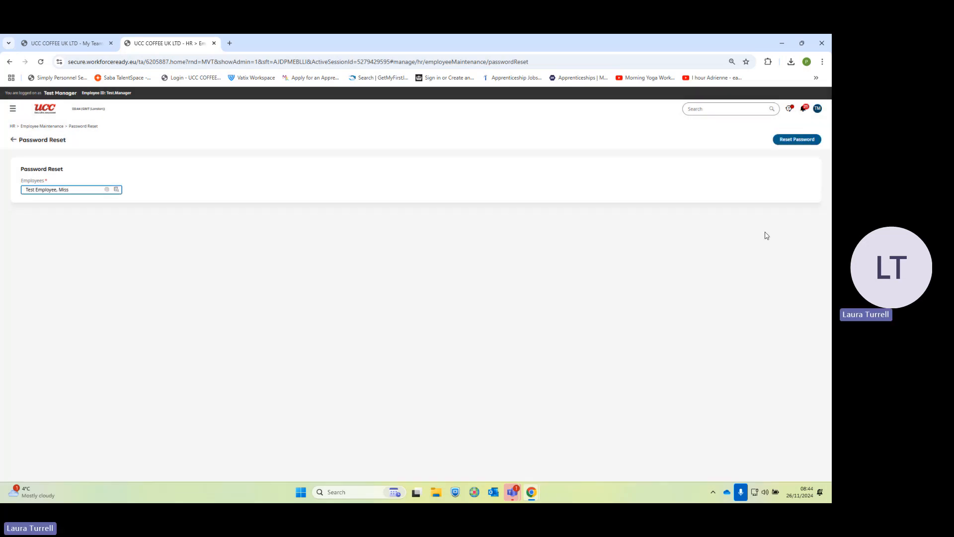
click(798, 140)
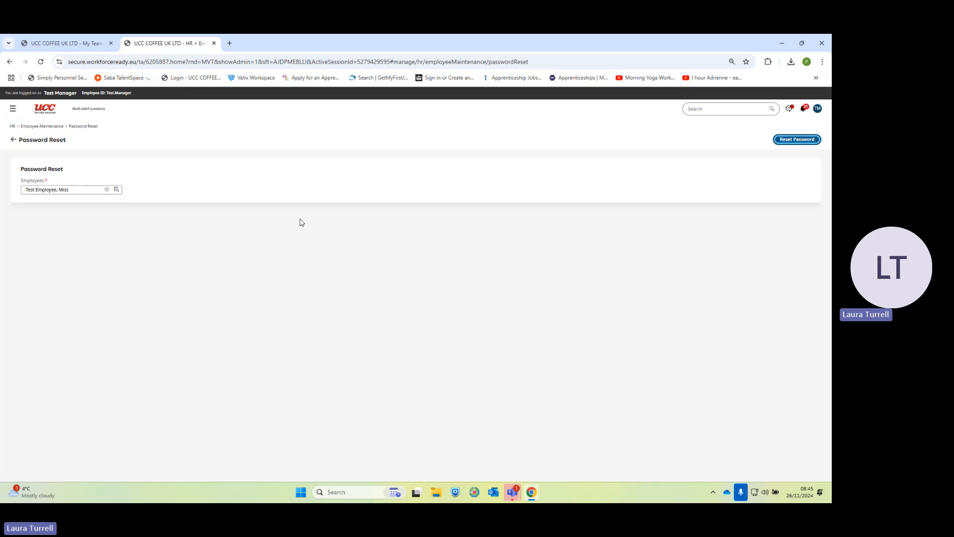
Return to the home dashboard and show the My Employees shortcuts
click(53, 111)
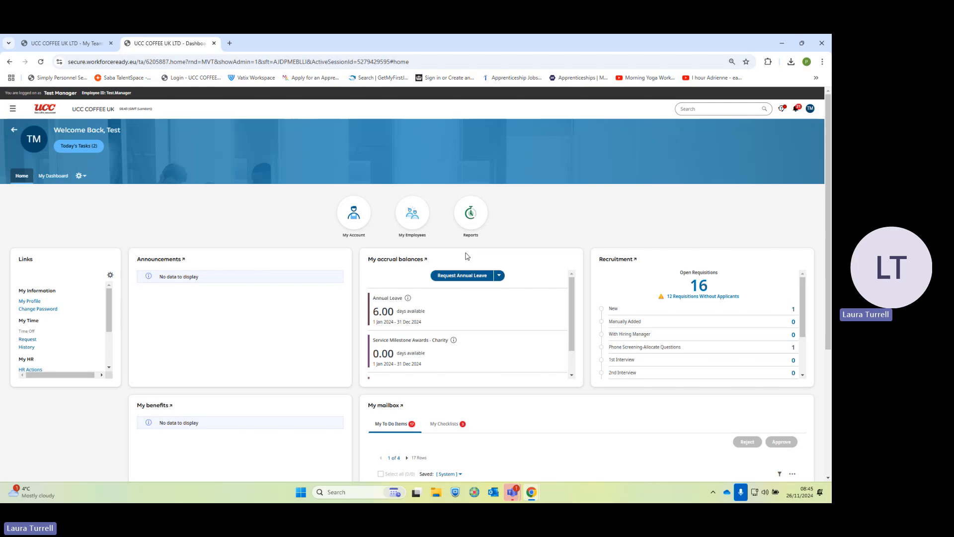
mouse_move(409, 235)
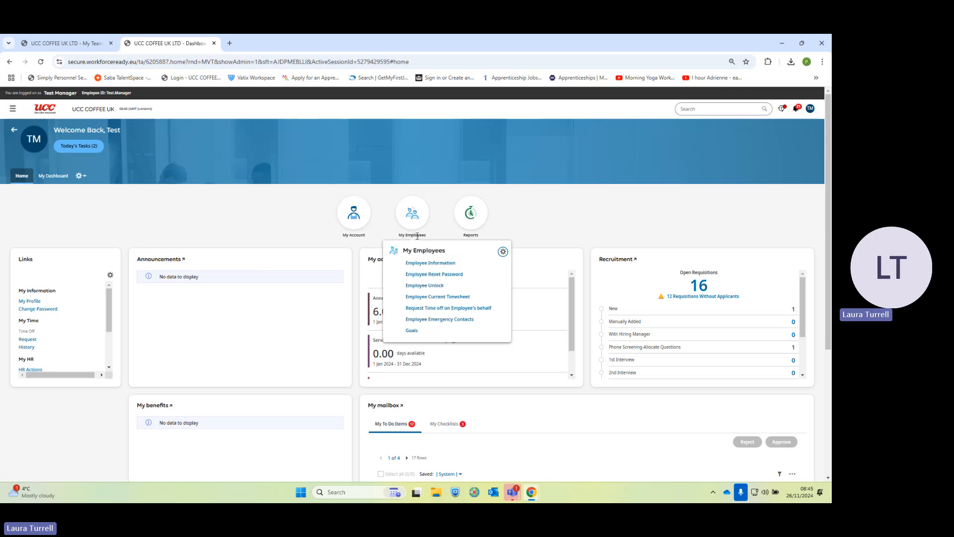